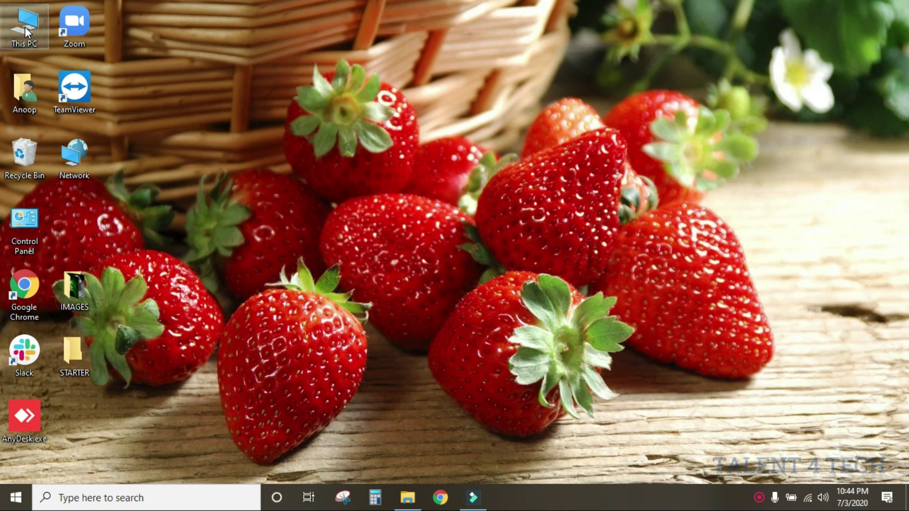
Open This PC, check the free space on Local Disk (C:), view its contents and return to the drive overview
{"action": "double_click", "coordinate": [24, 27]}
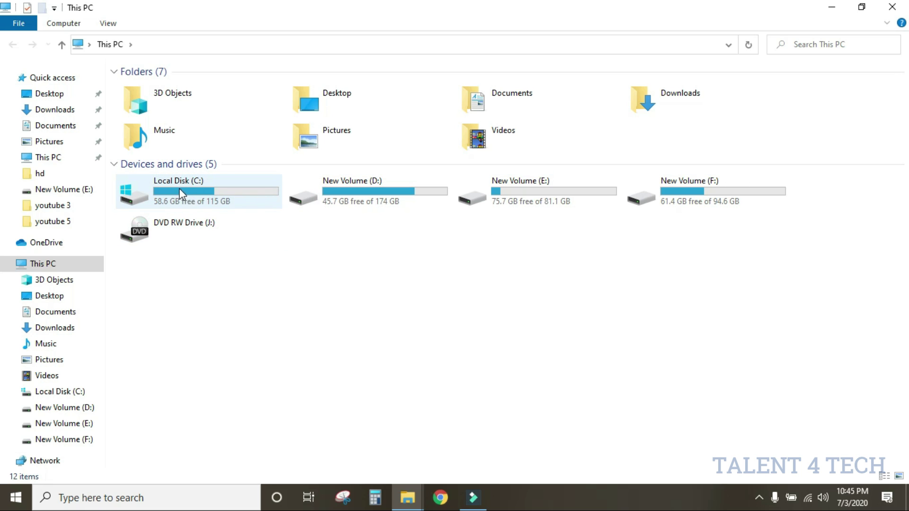
{"action": "mouse_move", "coordinate": [179, 188]}
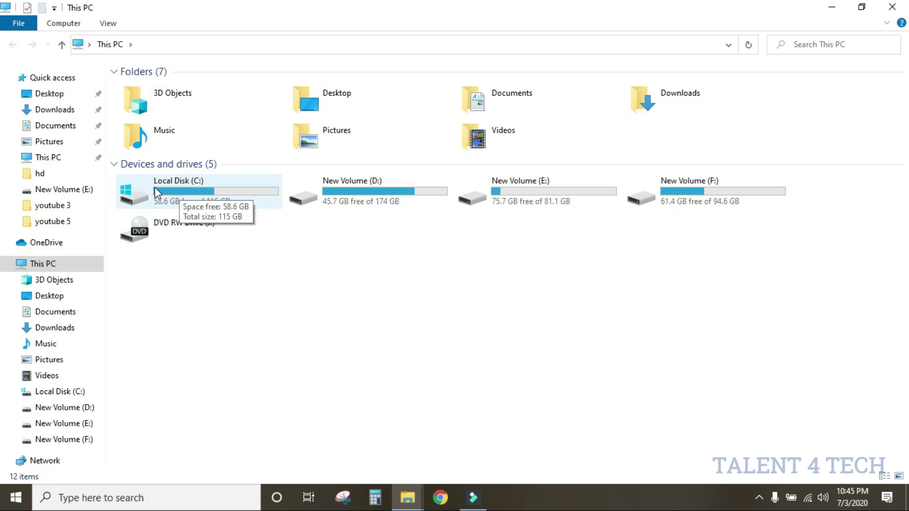
{"action": "double_click", "coordinate": [251, 194]}
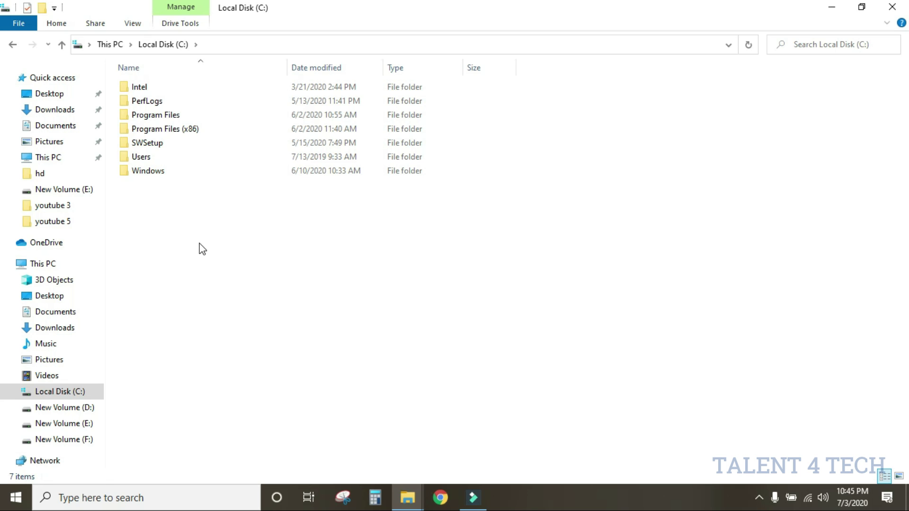
{"action": "key", "text": "alt+Left"}
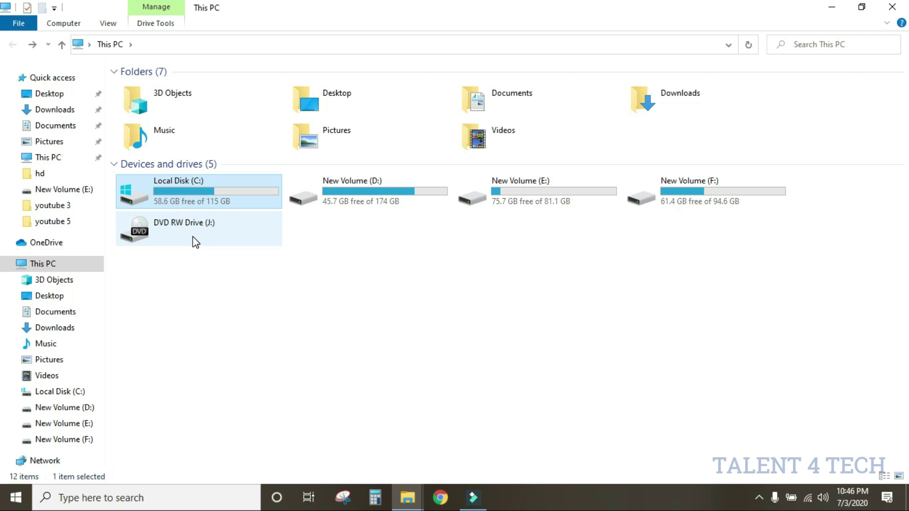
Open the New Volume (E:) drive, minimize its window and bring the same window back
{"action": "double_click", "coordinate": [532, 190]}
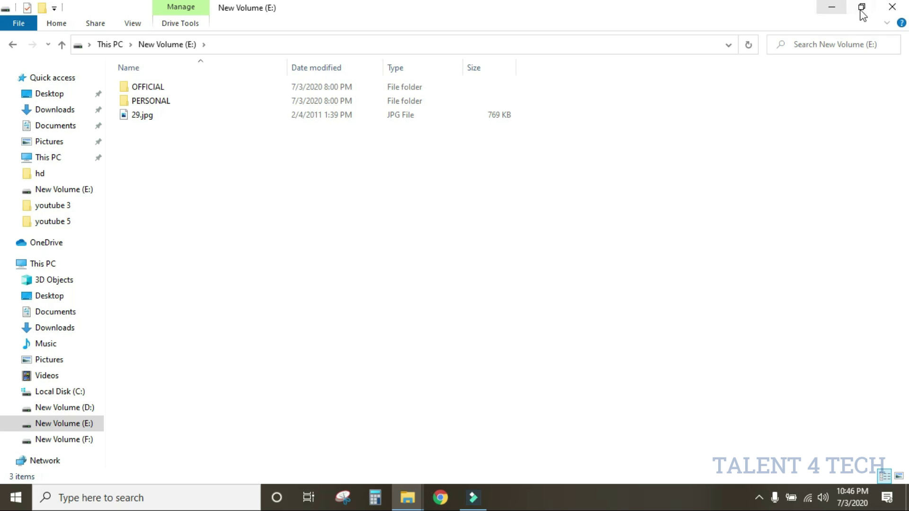
{"action": "left_click", "coordinate": [832, 10]}
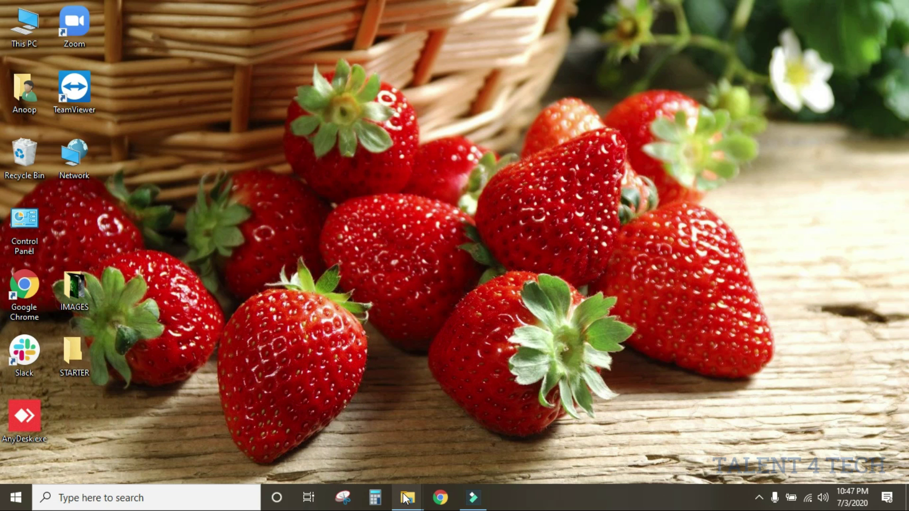
{"action": "mouse_move", "coordinate": [406, 498]}
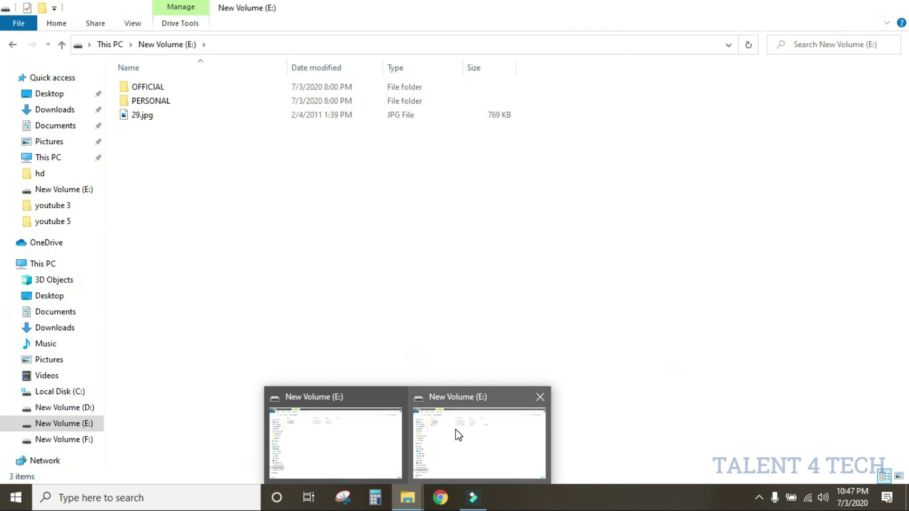
{"action": "left_click", "coordinate": [455, 430]}
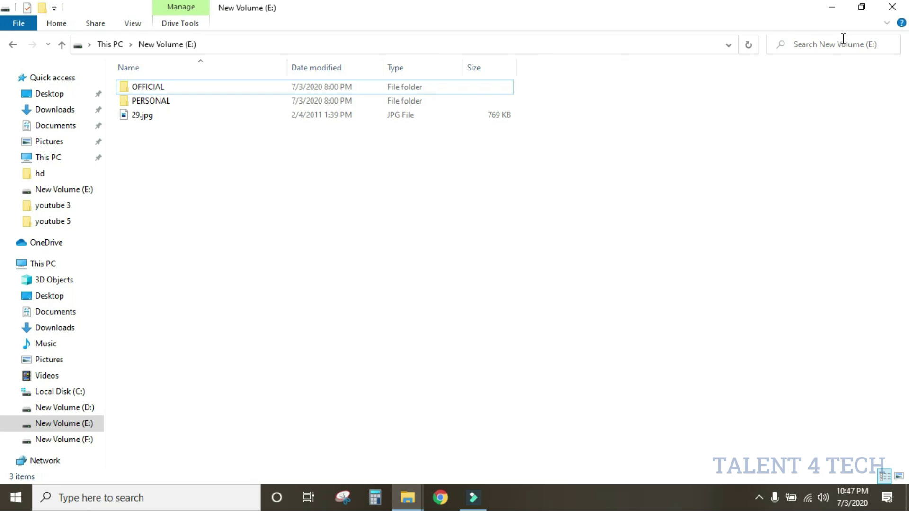
Restore the New Volume (E:) window down to a smaller size, maximize it again and close it
{"action": "left_click", "coordinate": [862, 6]}
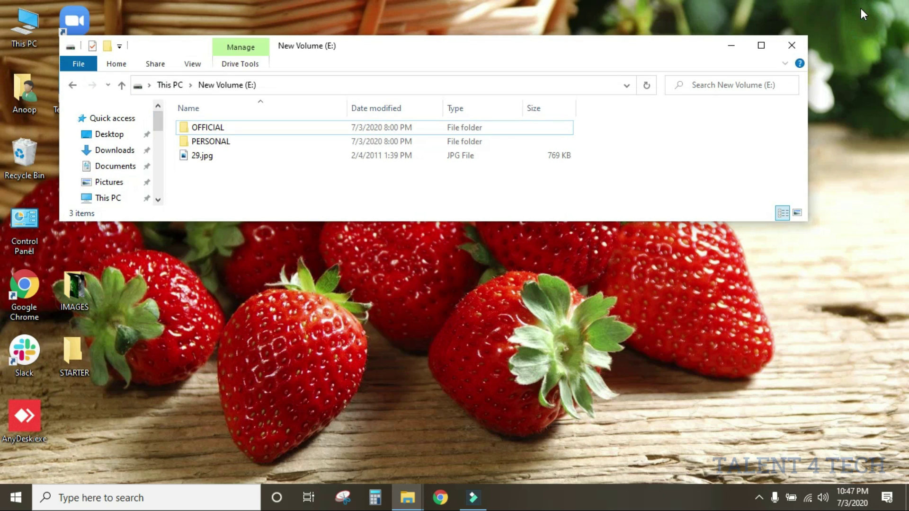
{"action": "left_click", "coordinate": [762, 46]}
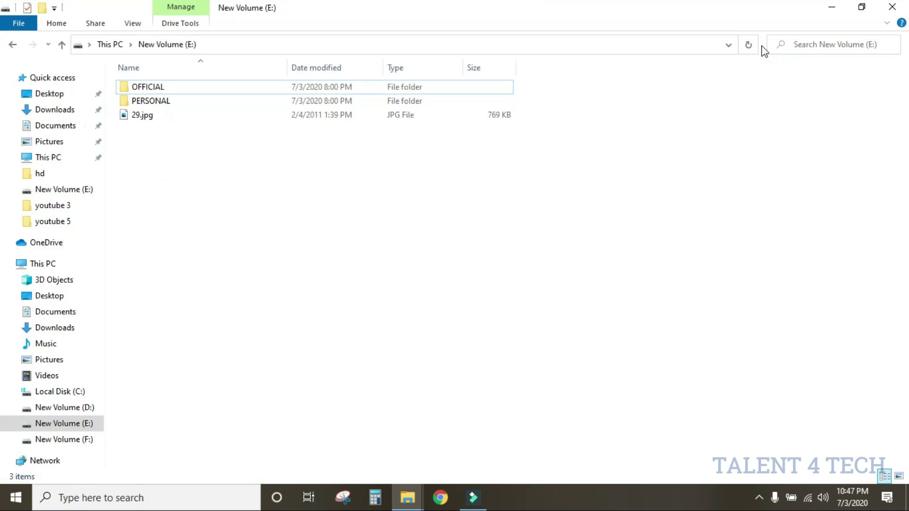
{"action": "left_click", "coordinate": [892, 8]}
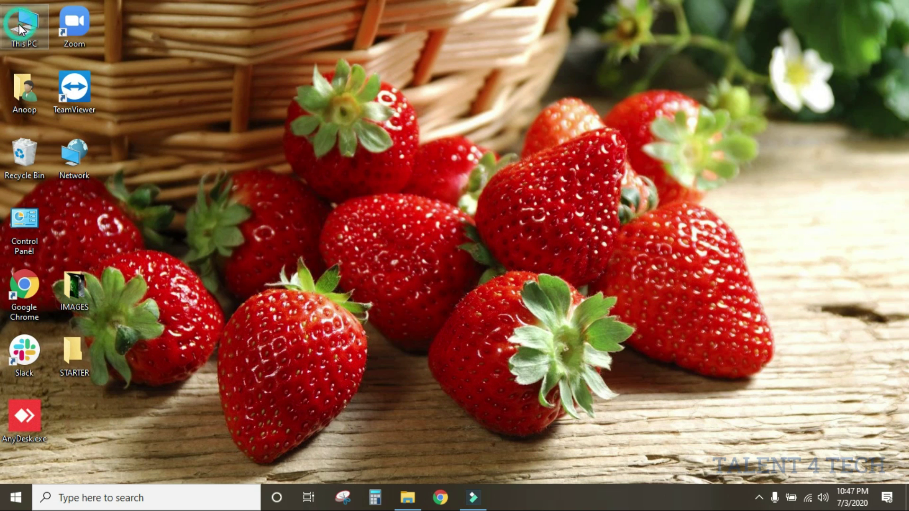
Reopen New Volume (E:) from This PC and review the available options for opening a new window
{"action": "double_click", "coordinate": [19, 24]}
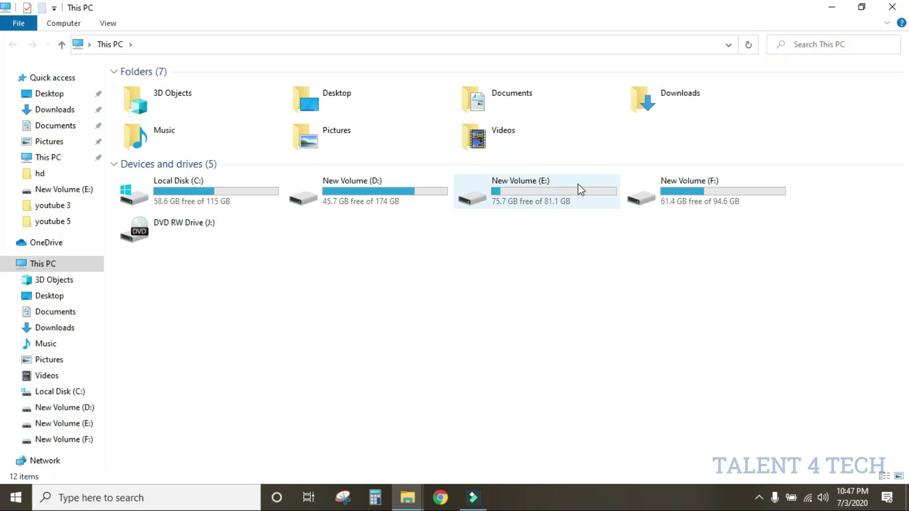
{"action": "double_click", "coordinate": [578, 185]}
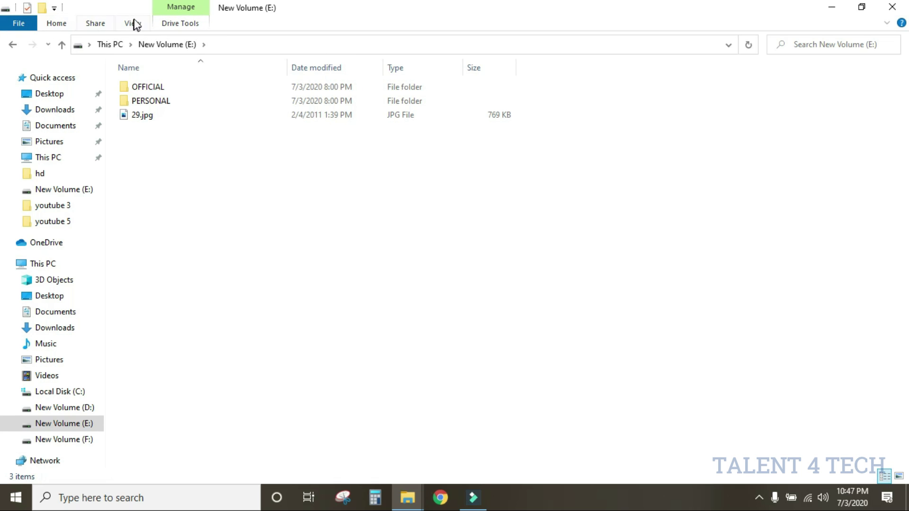
{"action": "left_click", "coordinate": [18, 24]}
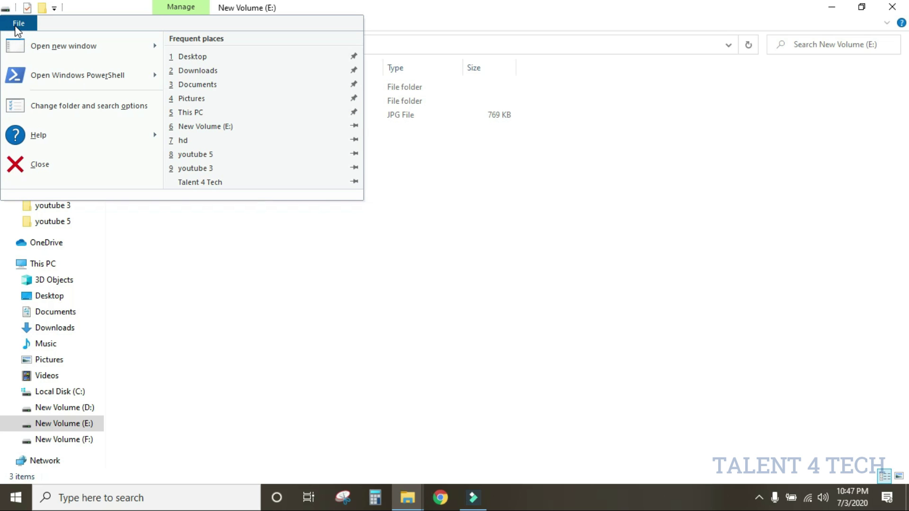
{"action": "mouse_move", "coordinate": [29, 46]}
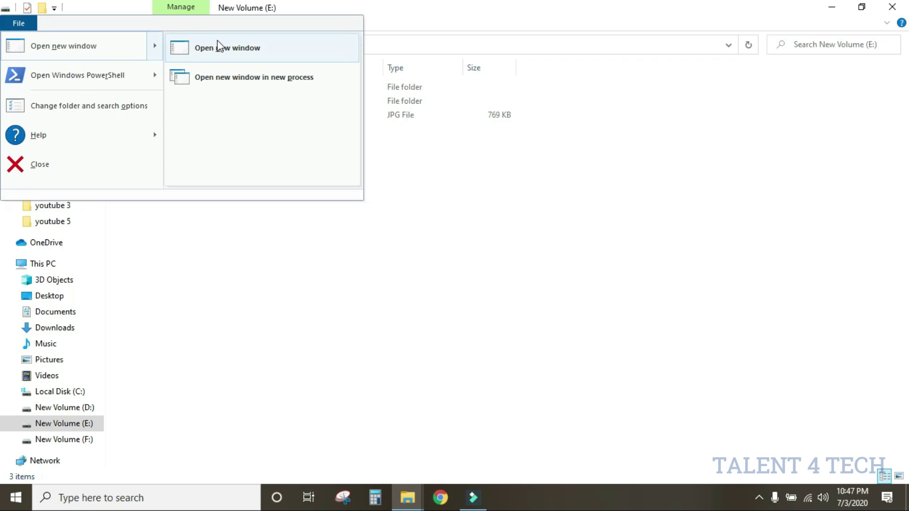
{"action": "left_click", "coordinate": [412, 22]}
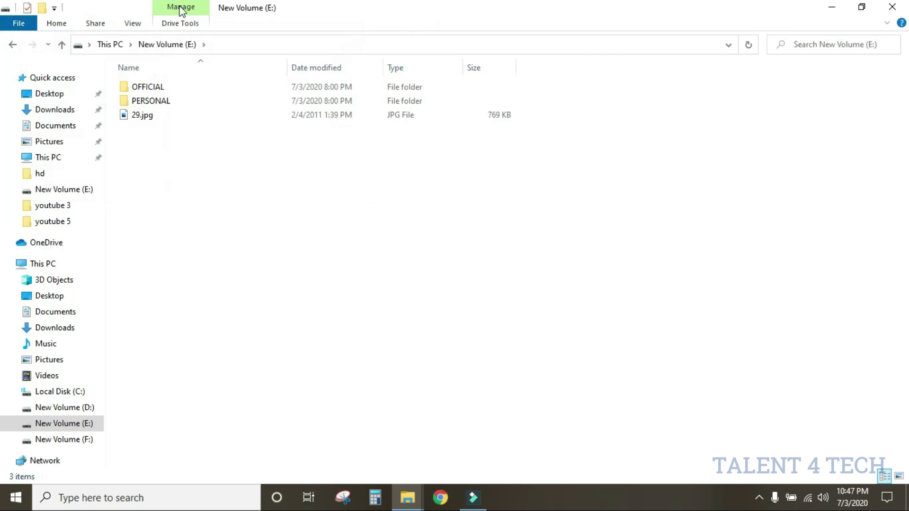
Create a new folder named HI in New Volume (E:)
{"action": "left_click", "coordinate": [61, 23]}
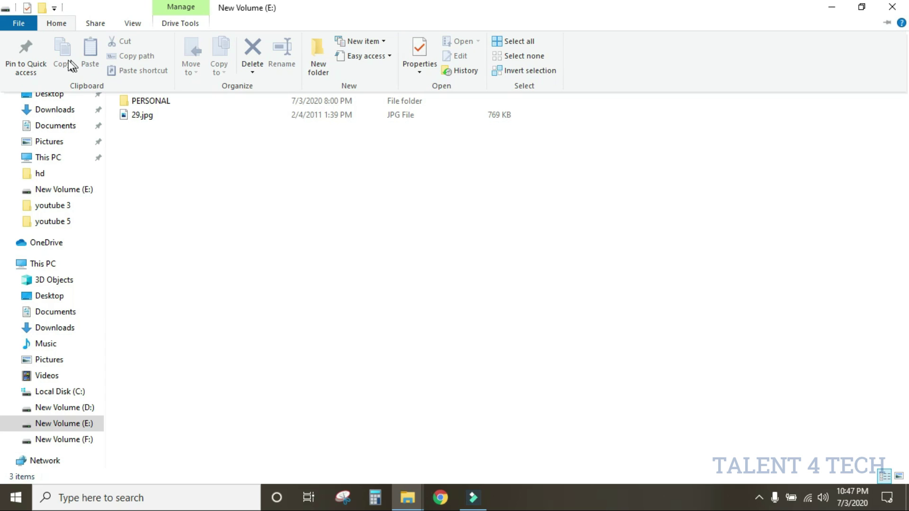
{"action": "left_click", "coordinate": [317, 66]}
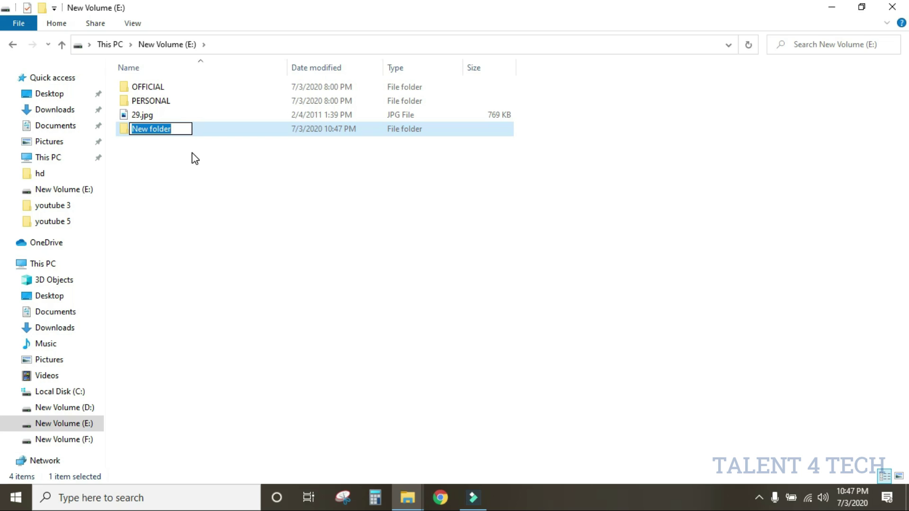
{"action": "type", "text": "HI"}
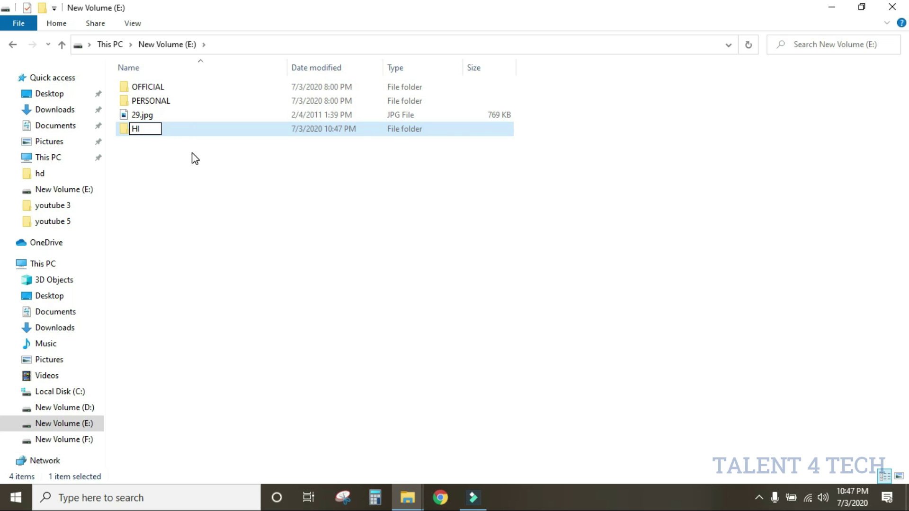
{"action": "key", "text": "Return"}
{"action": "left_click", "coordinate": [192, 170]}
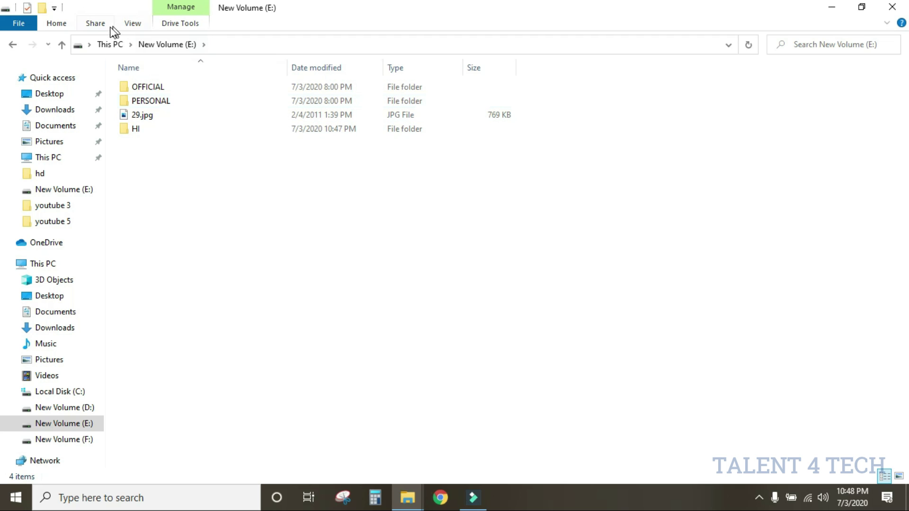
Review the file management and sharing commands, and switch the New Volume (E:) layout to large icons
{"action": "left_click", "coordinate": [64, 28]}
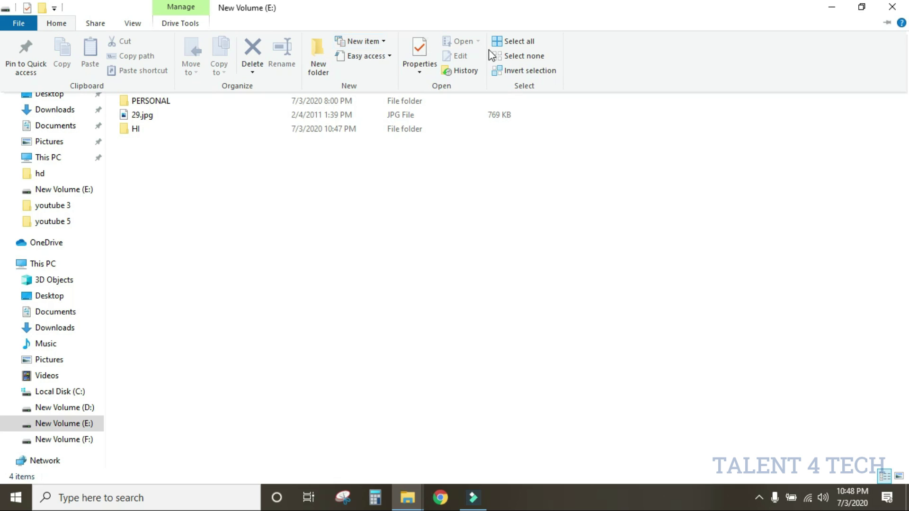
{"action": "left_click", "coordinate": [100, 22]}
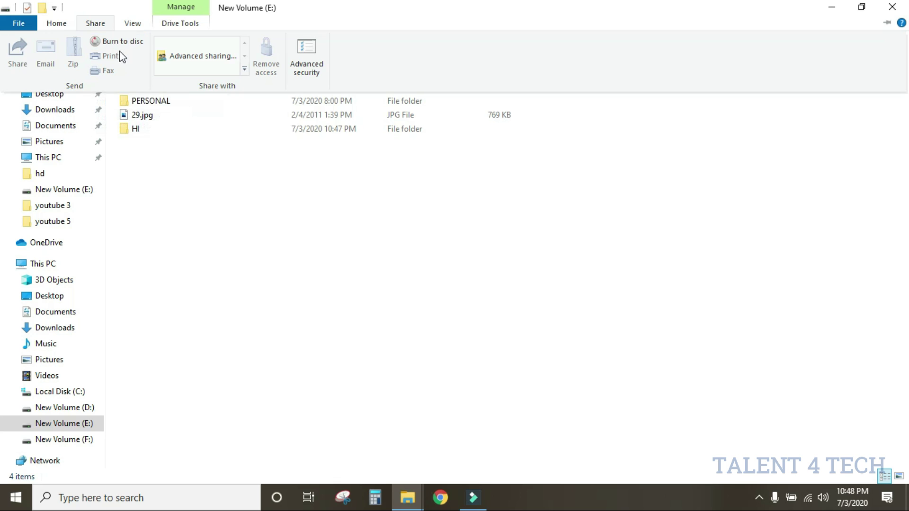
{"action": "left_click", "coordinate": [134, 24]}
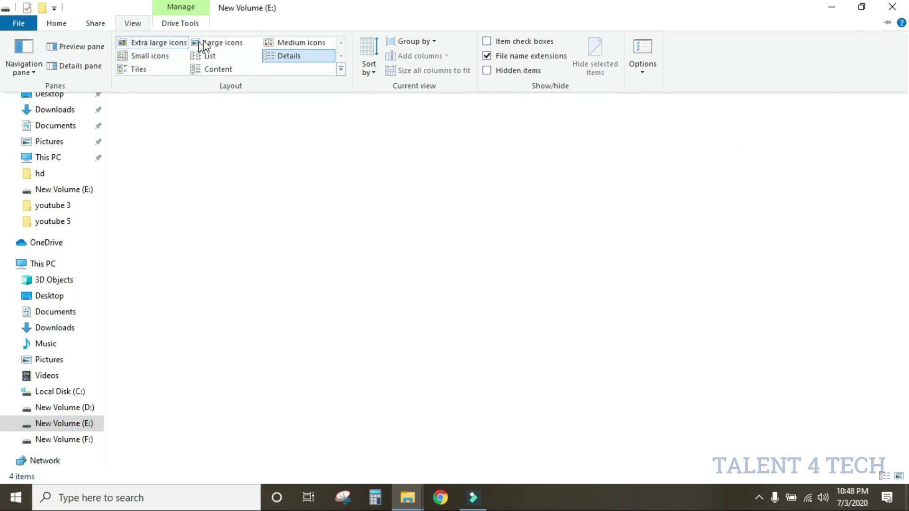
{"action": "left_click", "coordinate": [235, 45]}
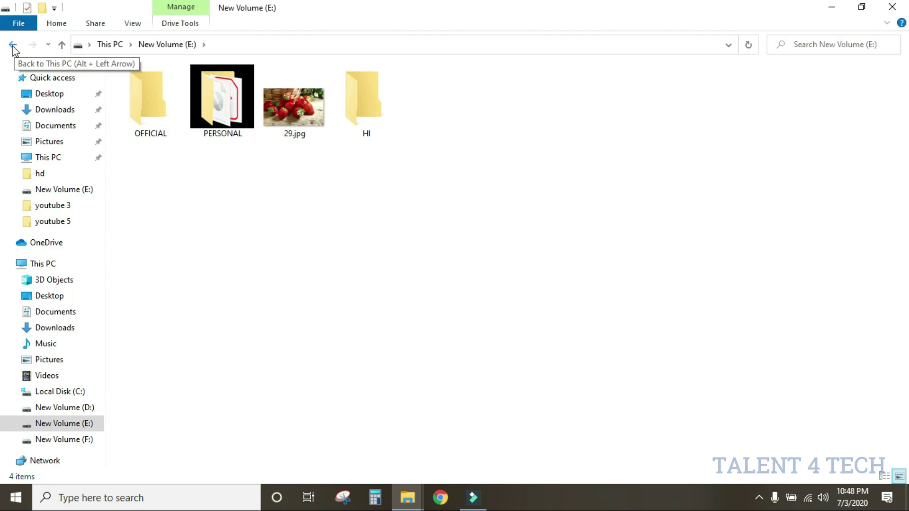
Return to This PC to view the connected drives and close the window
{"action": "left_click", "coordinate": [13, 45]}
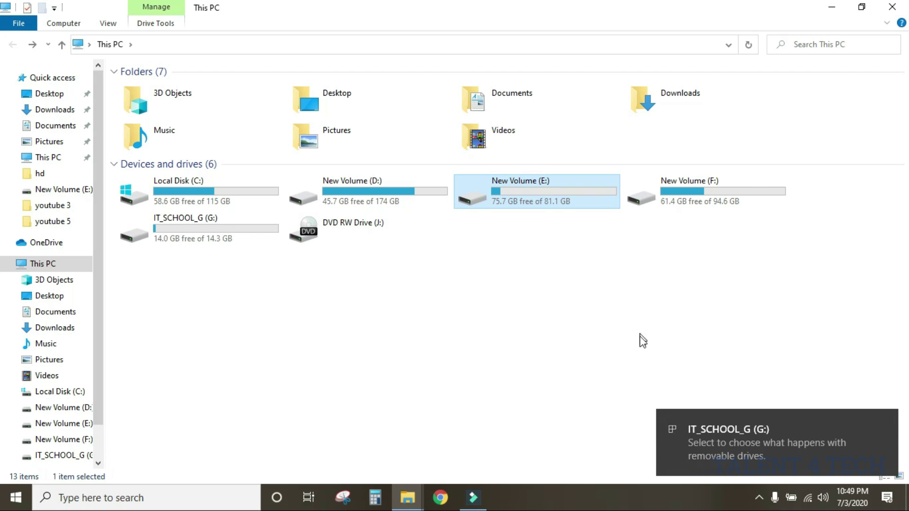
{"action": "left_click", "coordinate": [894, 11]}
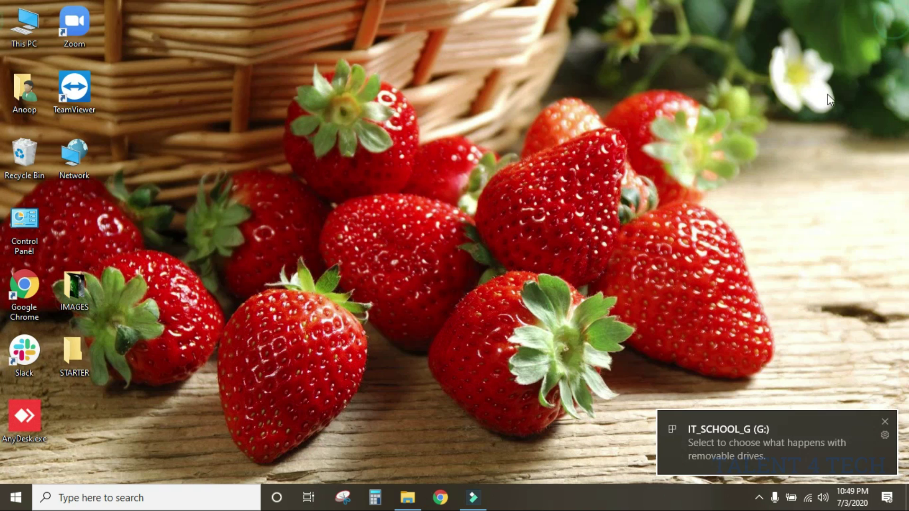
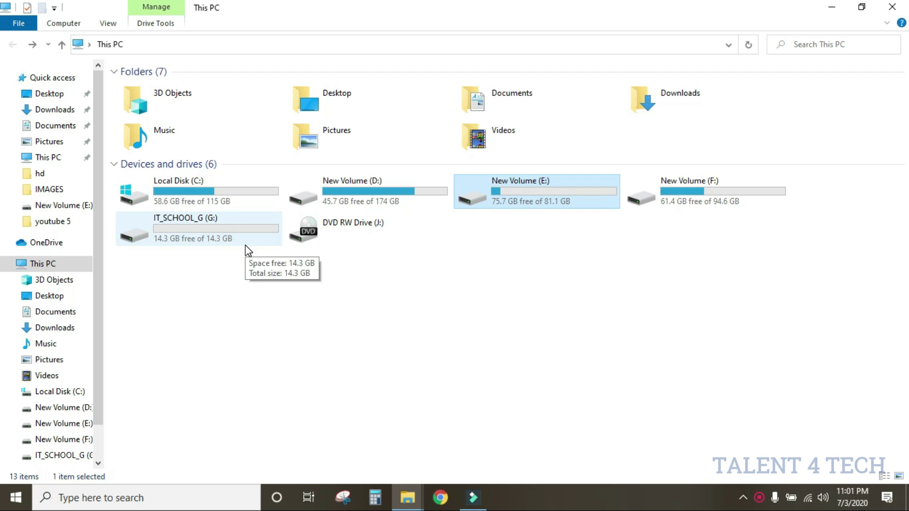
Open the IT_SCHOOL_G (G:) drive and copy the picture 4_1486_O_2.JPG
{"action": "double_click", "coordinate": [224, 227]}
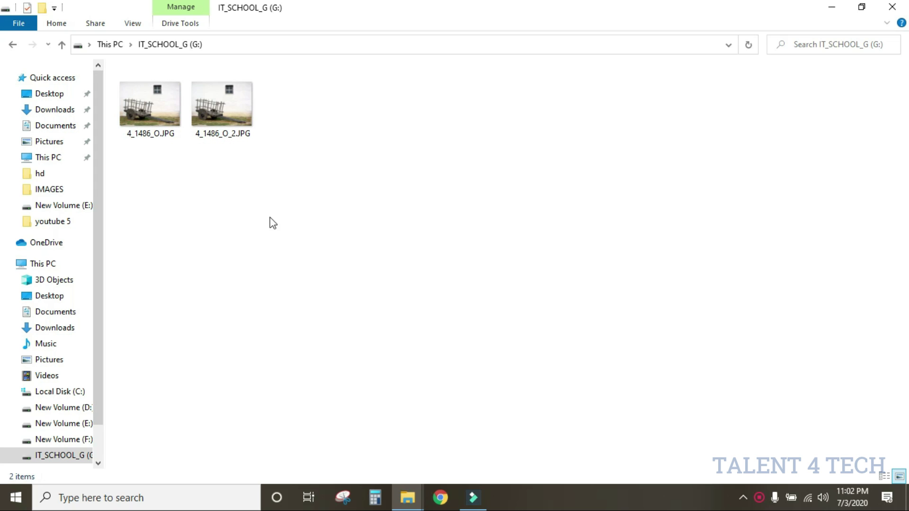
{"action": "left_click", "coordinate": [235, 117]}
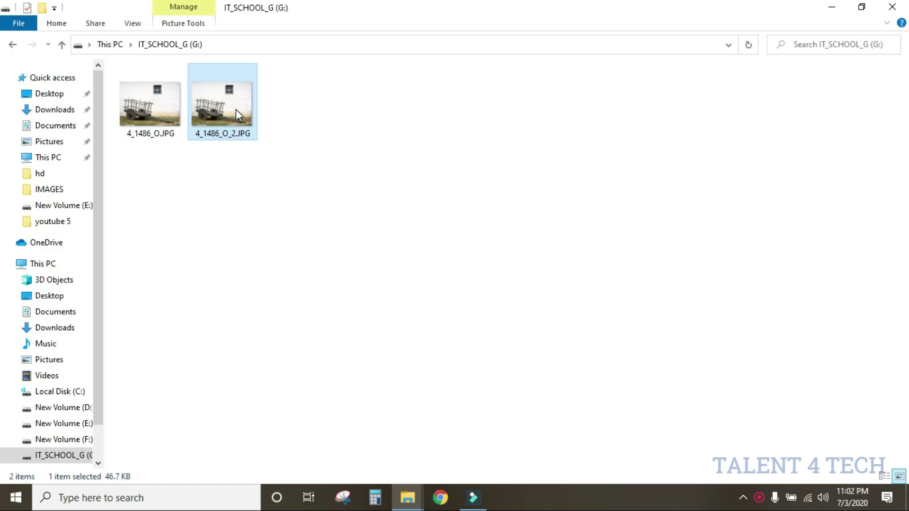
{"action": "right_click", "coordinate": [236, 110]}
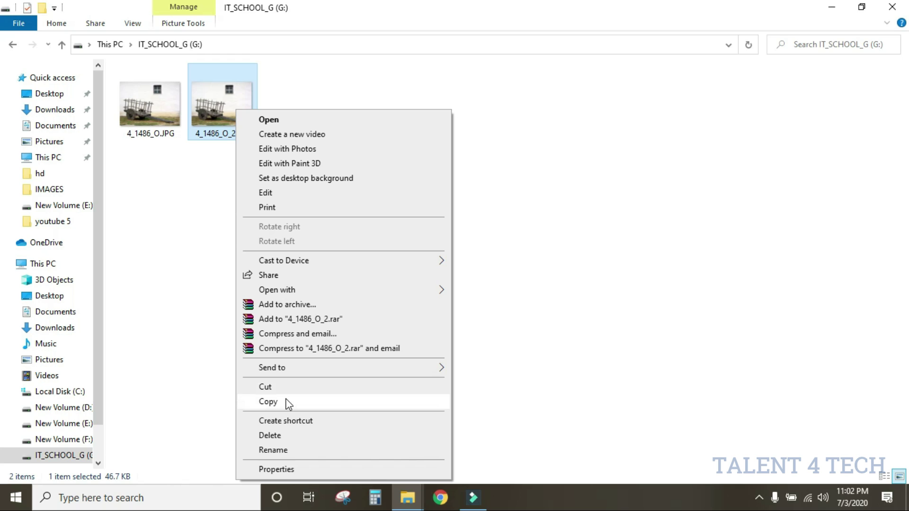
{"action": "left_click", "coordinate": [287, 402]}
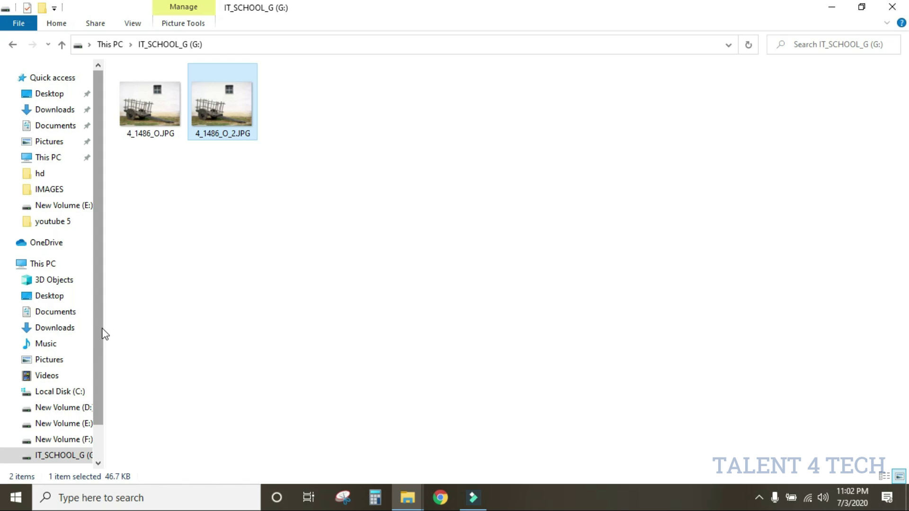
Create a new folder named IMAGES in New Volume (E:)
{"action": "left_click_drag", "start_coordinate": [98, 339], "coordinate": [98, 365]}
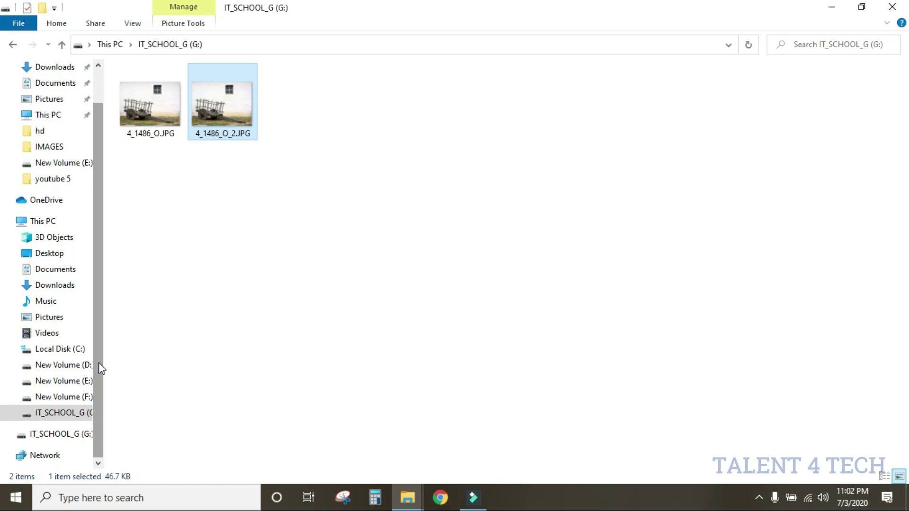
{"action": "left_click", "coordinate": [82, 386]}
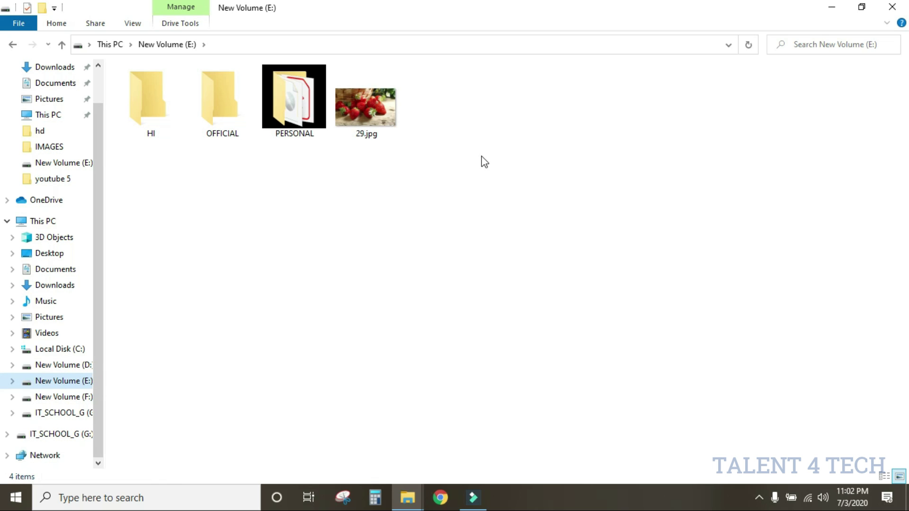
{"action": "right_click", "coordinate": [470, 130]}
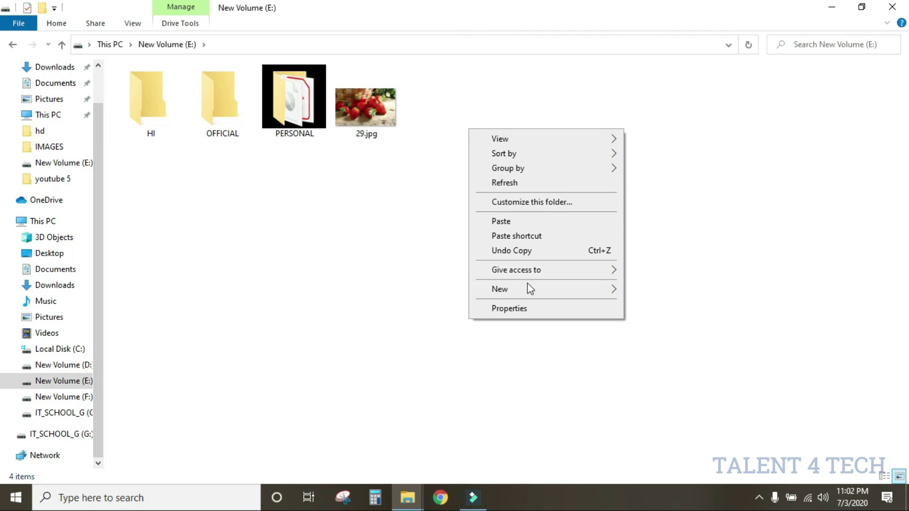
{"action": "mouse_move", "coordinate": [541, 291]}
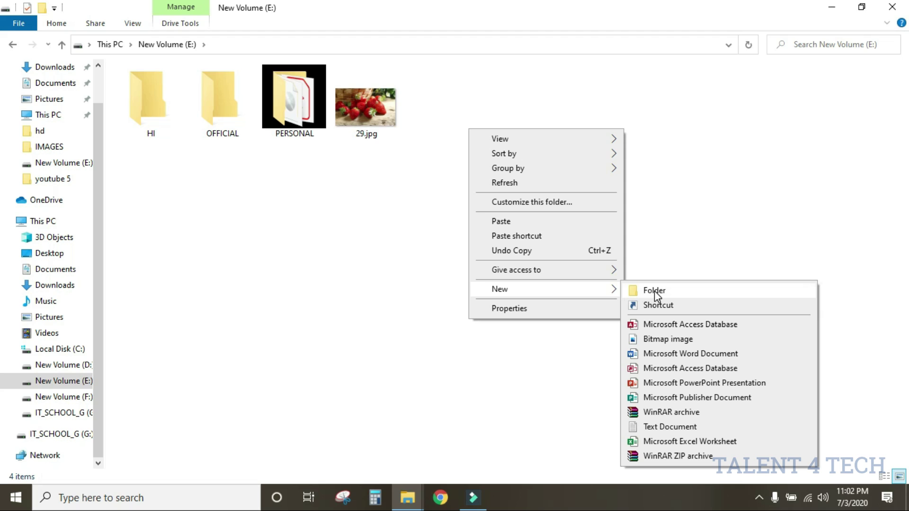
{"action": "left_click", "coordinate": [655, 291]}
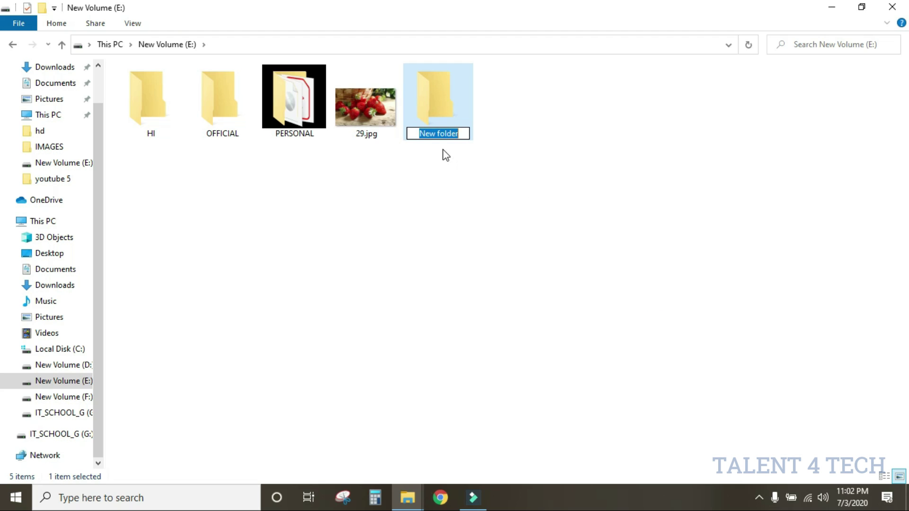
{"action": "type", "text": "IMAGES"}
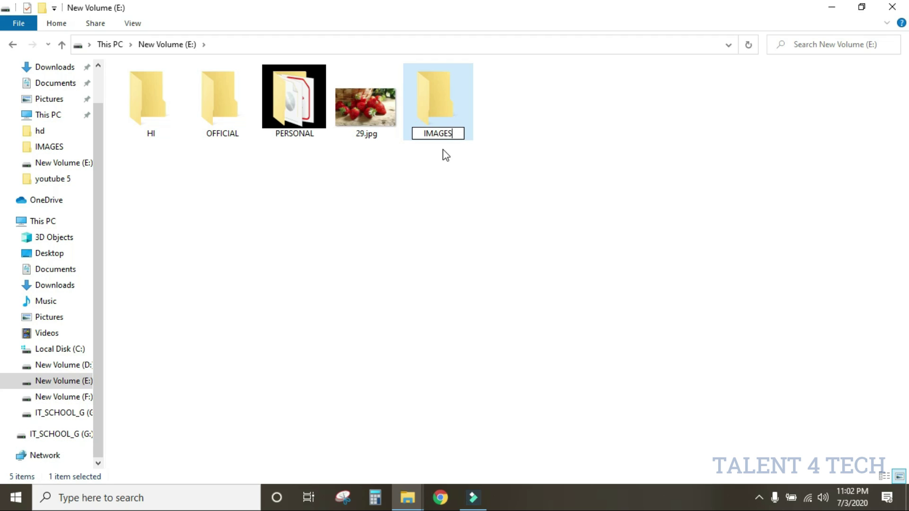
{"action": "left_click", "coordinate": [464, 172]}
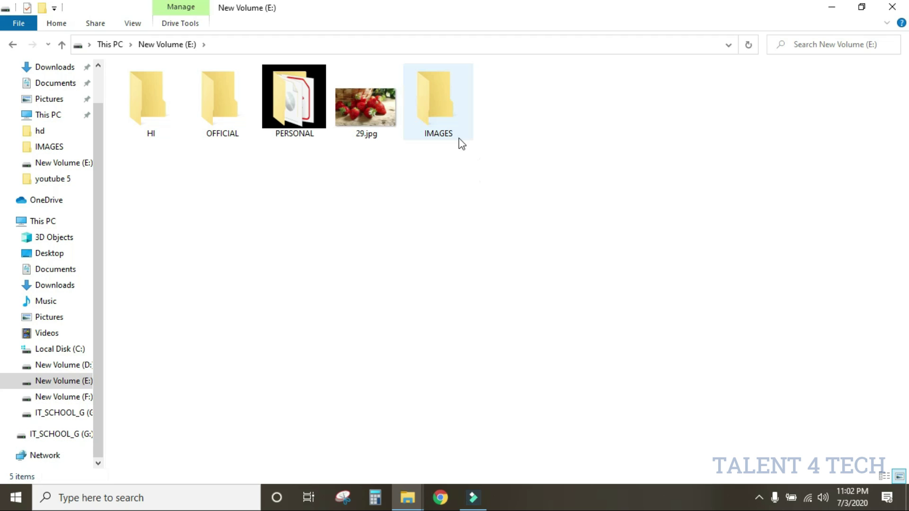
Open the IMAGES folder and paste the copied picture 4_1486_O_2.JPG into it
{"action": "double_click", "coordinate": [443, 112]}
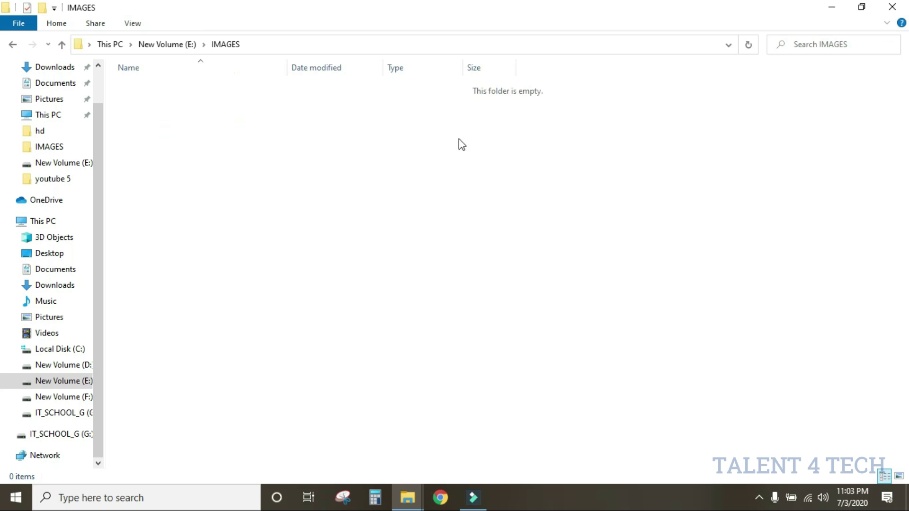
{"action": "right_click", "coordinate": [307, 149]}
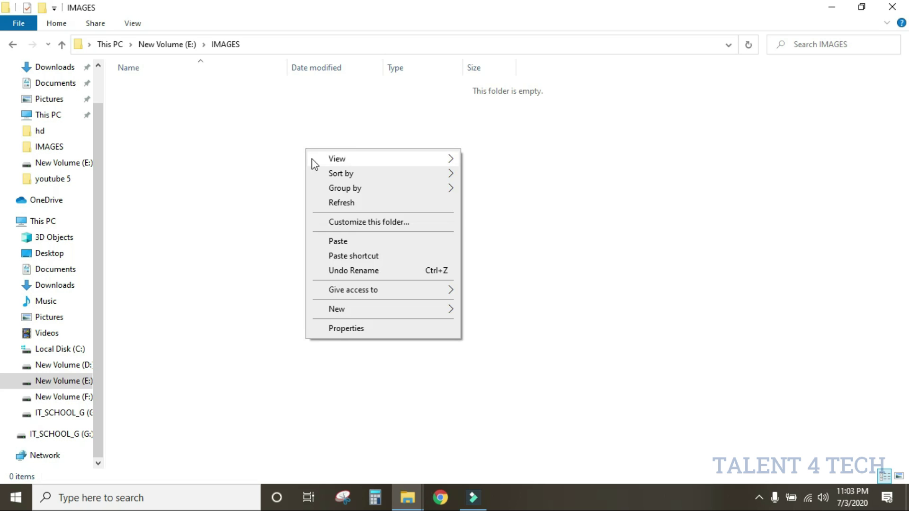
{"action": "left_click", "coordinate": [342, 243]}
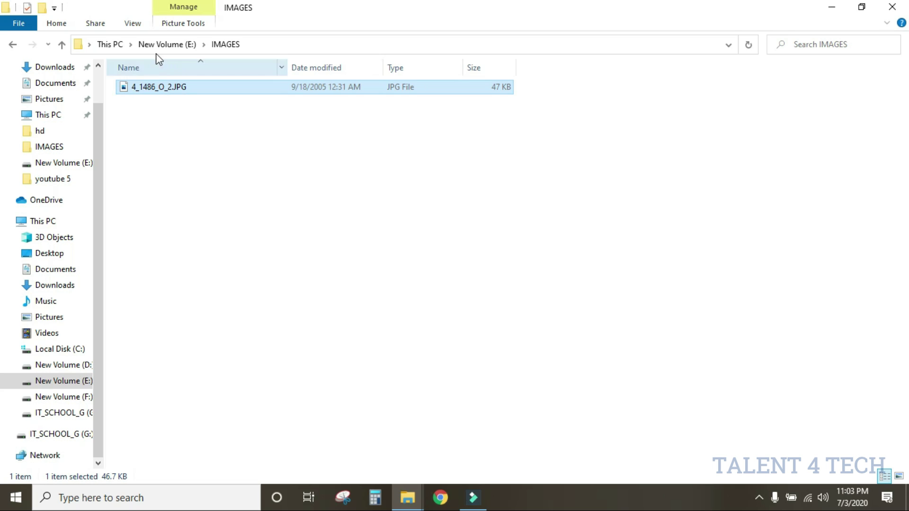
Switch the IMAGES folder layout to extra large icons and preview the picture 4_1486_O_2.JPG
{"action": "left_click", "coordinate": [135, 24]}
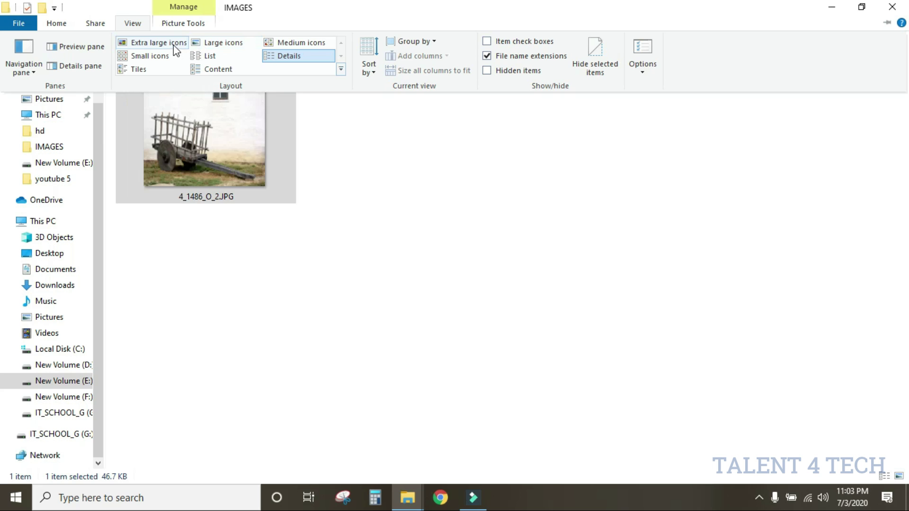
{"action": "left_click", "coordinate": [173, 44]}
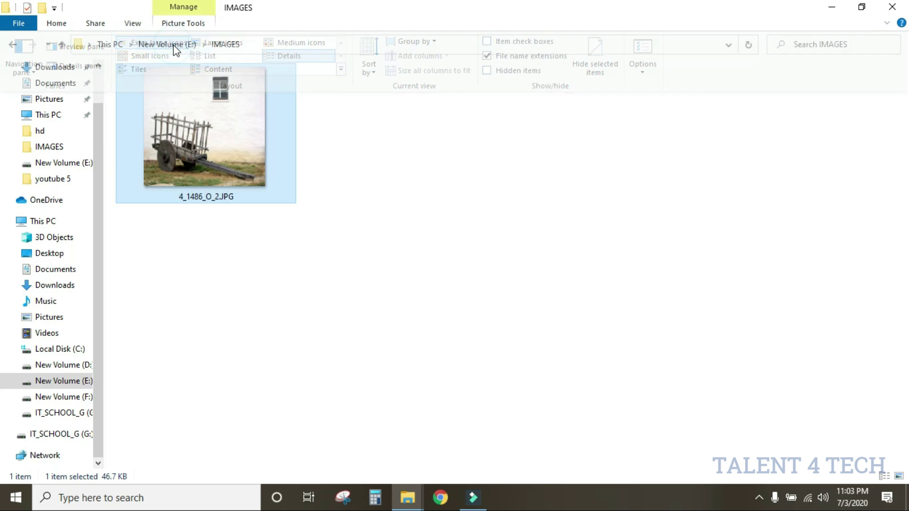
{"action": "left_click", "coordinate": [377, 195]}
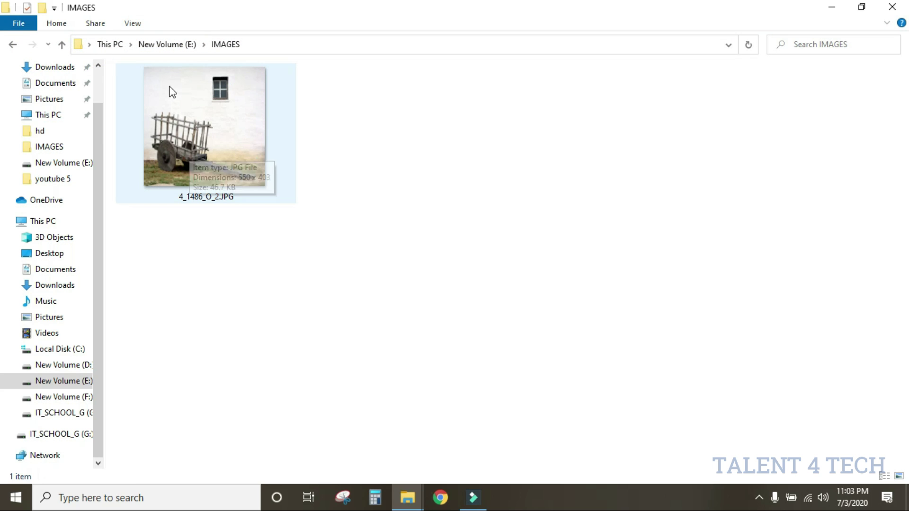
{"action": "left_click", "coordinate": [205, 199]}
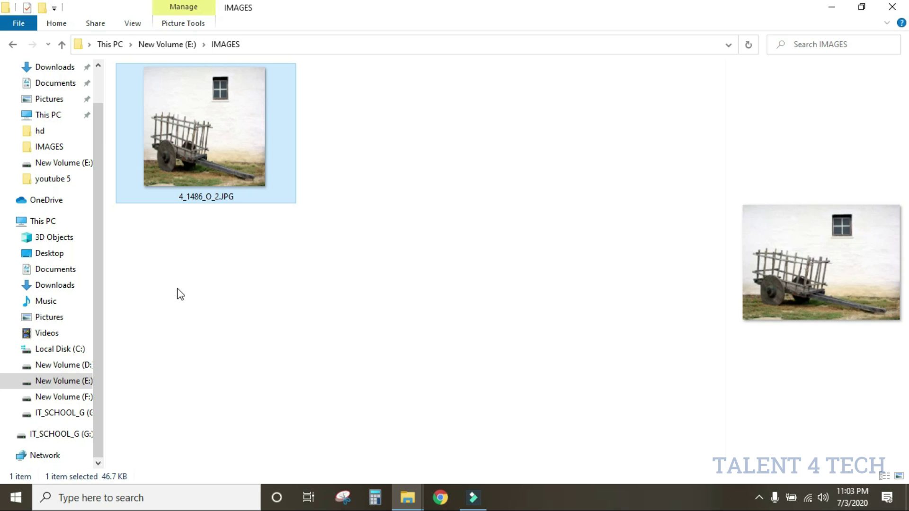
Return to the IT_SCHOOL_G (G:) drive and cut the picture 4_1486_O_2.JPG
{"action": "left_click", "coordinate": [72, 413]}
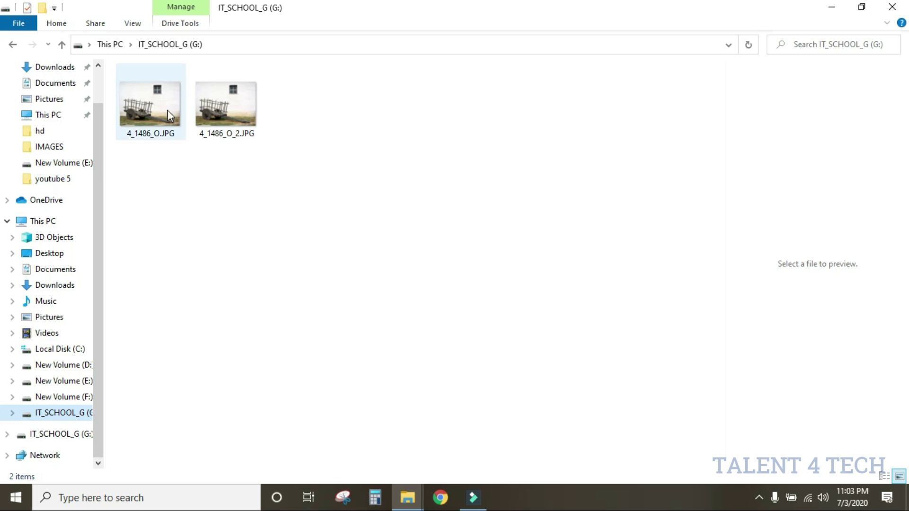
{"action": "right_click", "coordinate": [224, 104]}
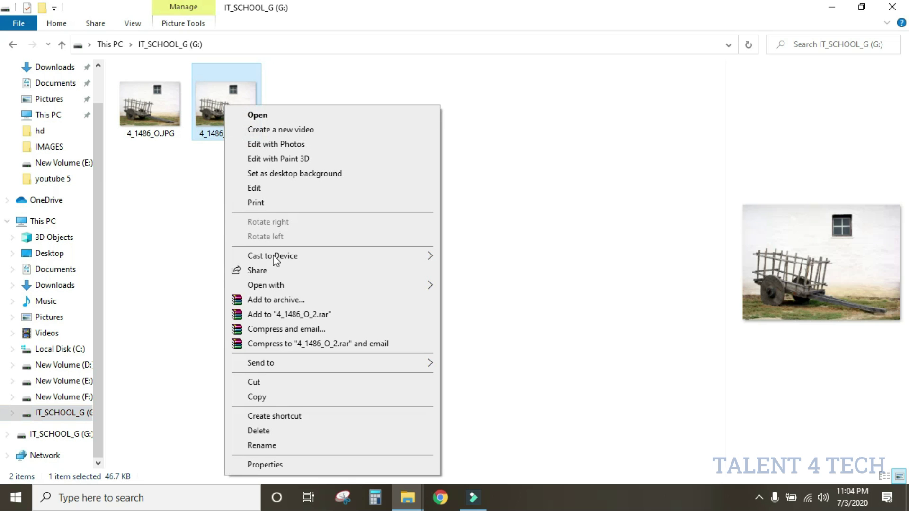
{"action": "left_click", "coordinate": [266, 382]}
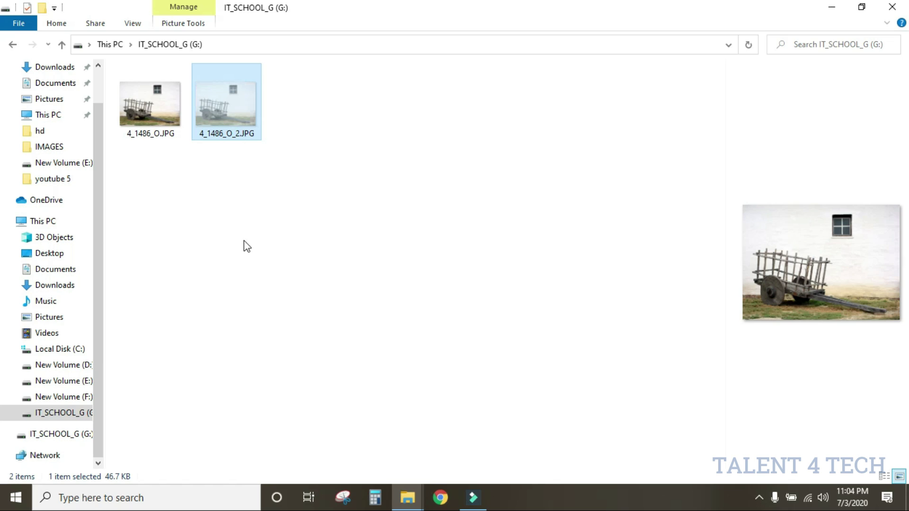
{"action": "left_click", "coordinate": [277, 164]}
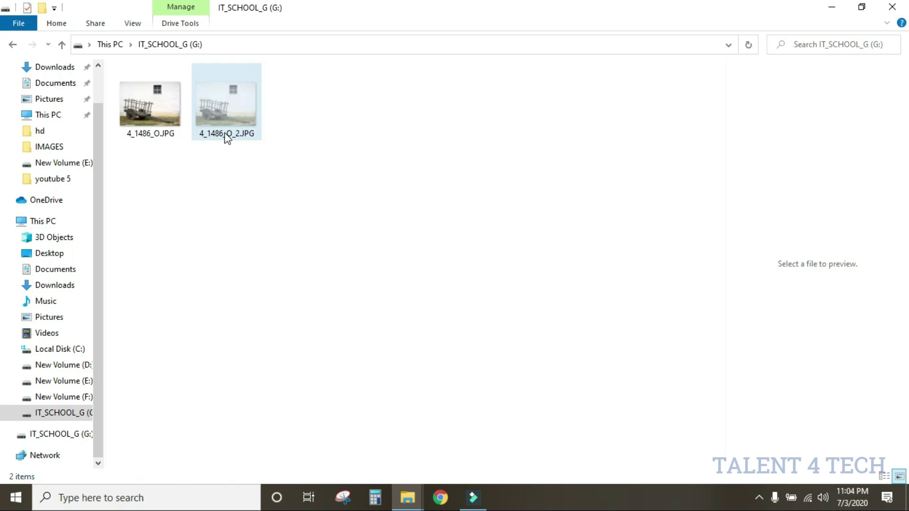
Paste the cut picture into the IMAGES folder on New Volume (E:), replacing the file of the same name
{"action": "left_click", "coordinate": [68, 384]}
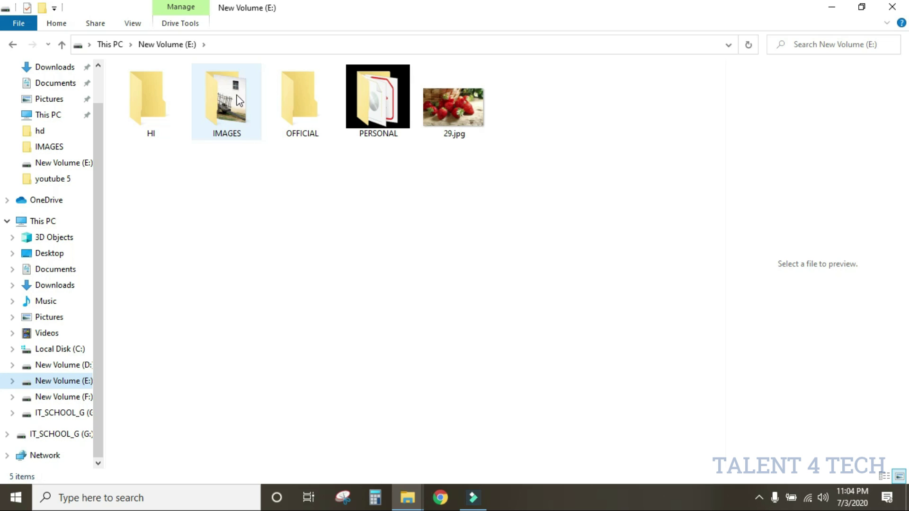
{"action": "left_click", "coordinate": [226, 106]}
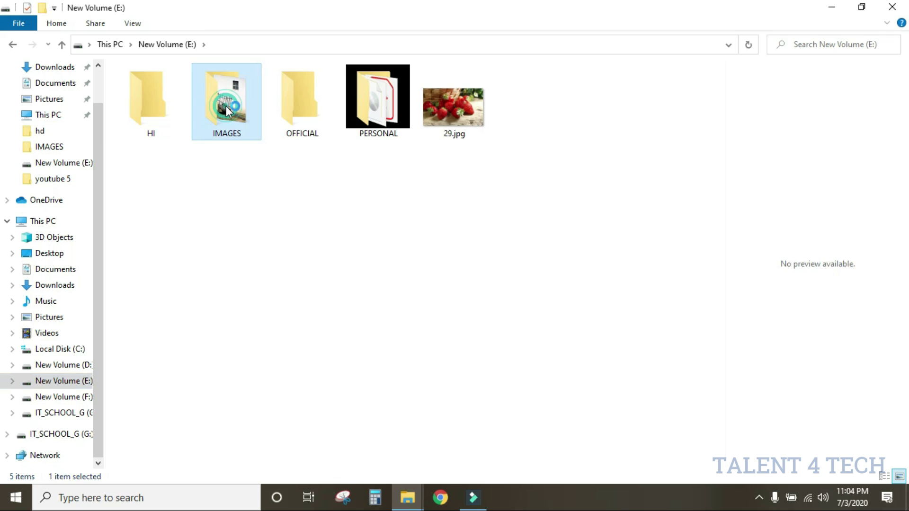
{"action": "double_click", "coordinate": [226, 106]}
{"action": "right_click", "coordinate": [251, 127]}
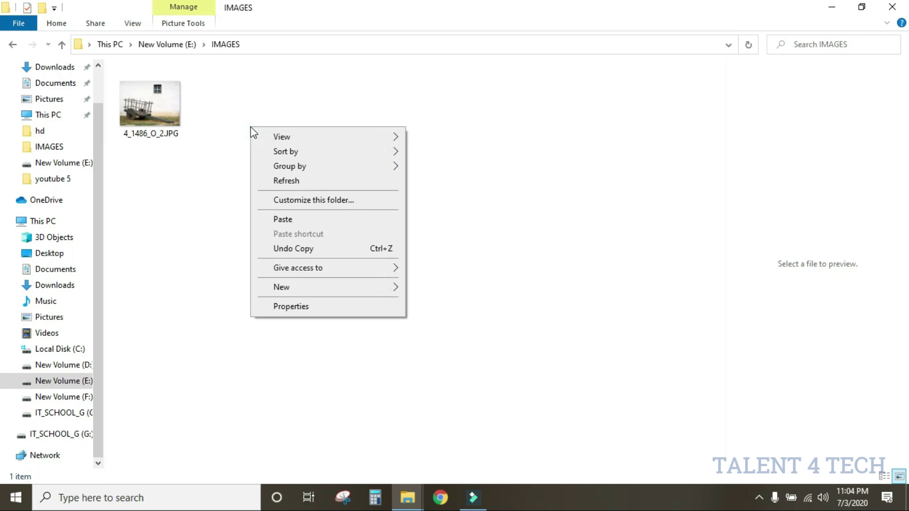
{"action": "left_click", "coordinate": [288, 223]}
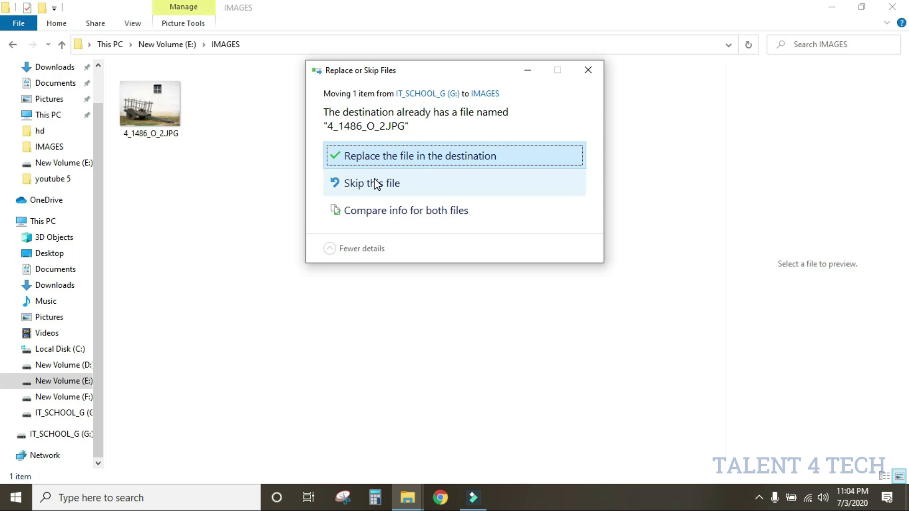
{"action": "left_click", "coordinate": [398, 157]}
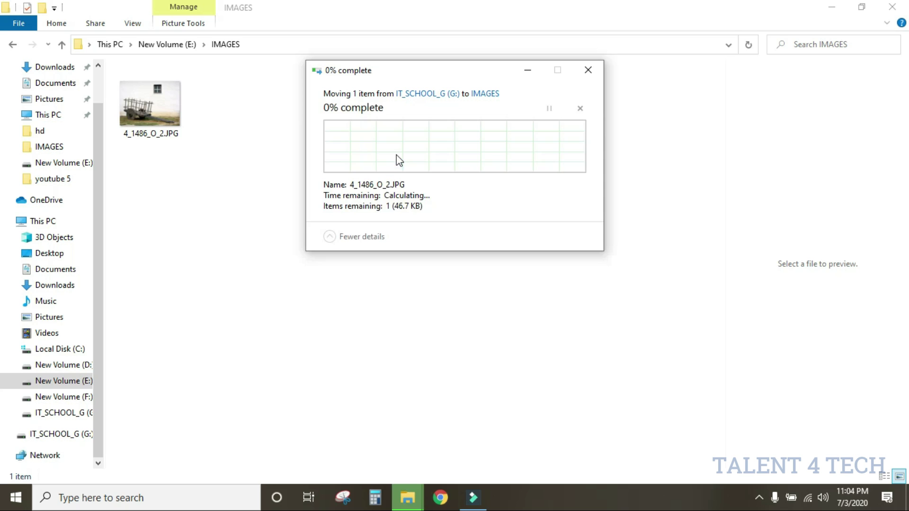
{"action": "left_click", "coordinate": [284, 176]}
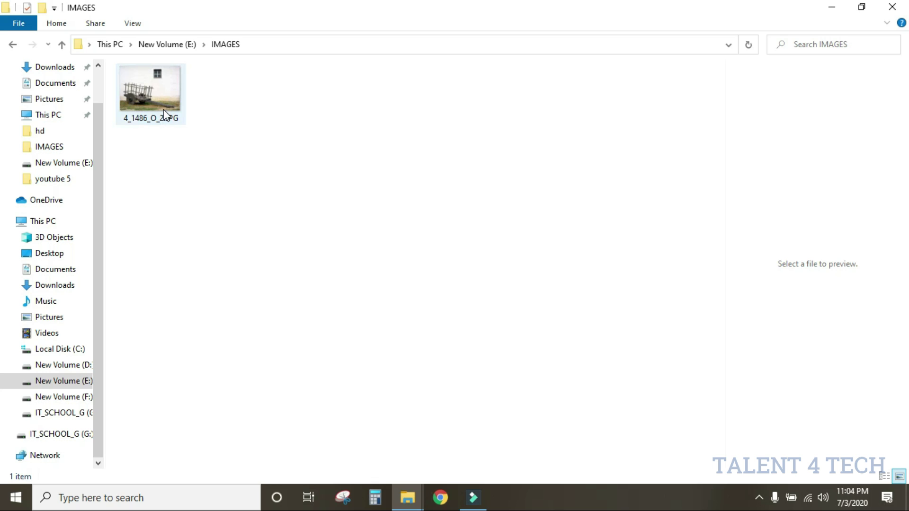
Go back to New Volume (E:) and send the picture 29.jpg to the IT_SCHOOL_G (G:) drive
{"action": "left_click", "coordinate": [13, 46]}
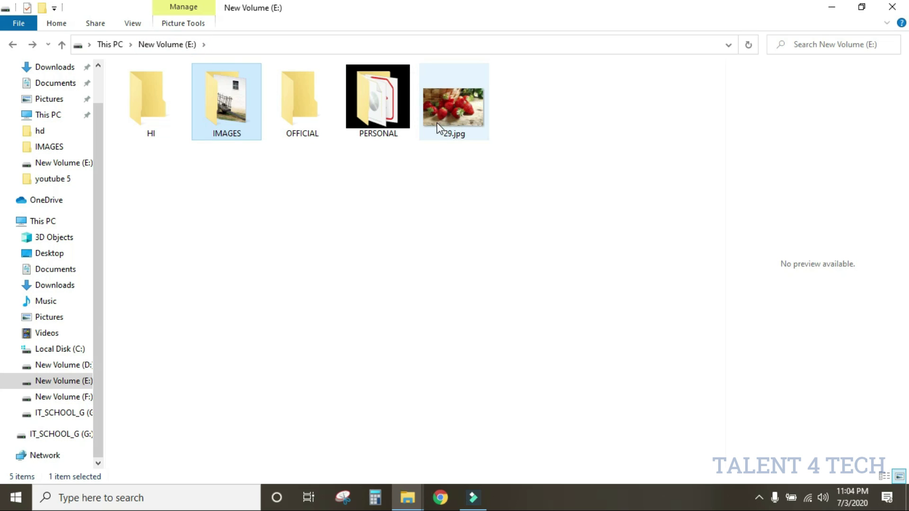
{"action": "mouse_move", "coordinate": [441, 125]}
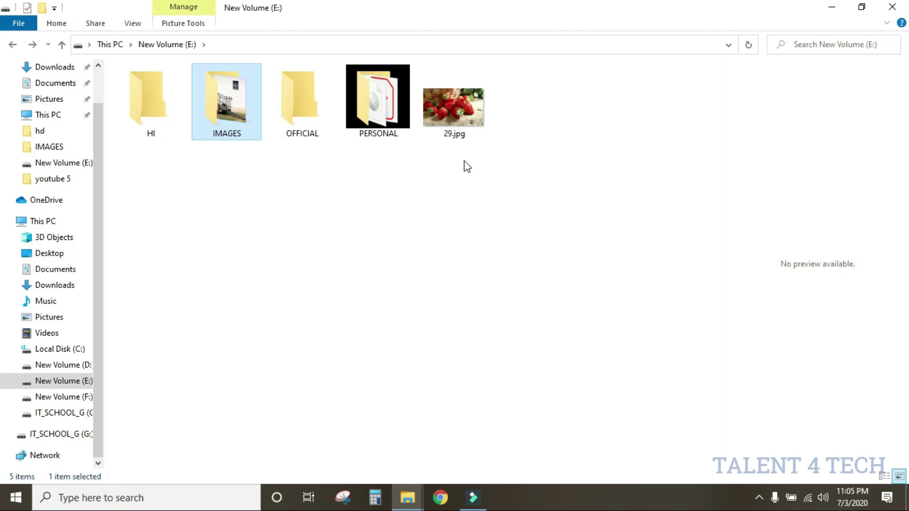
{"action": "left_click", "coordinate": [454, 112]}
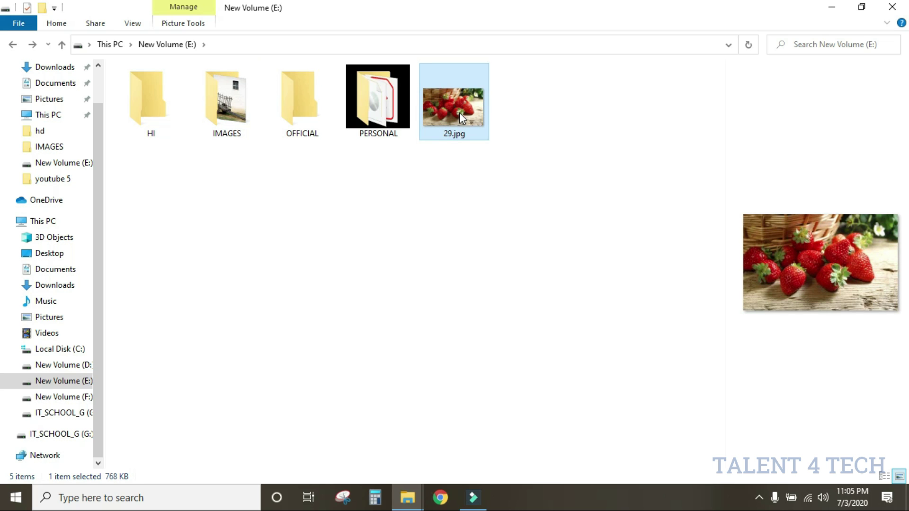
{"action": "mouse_move", "coordinate": [462, 112]}
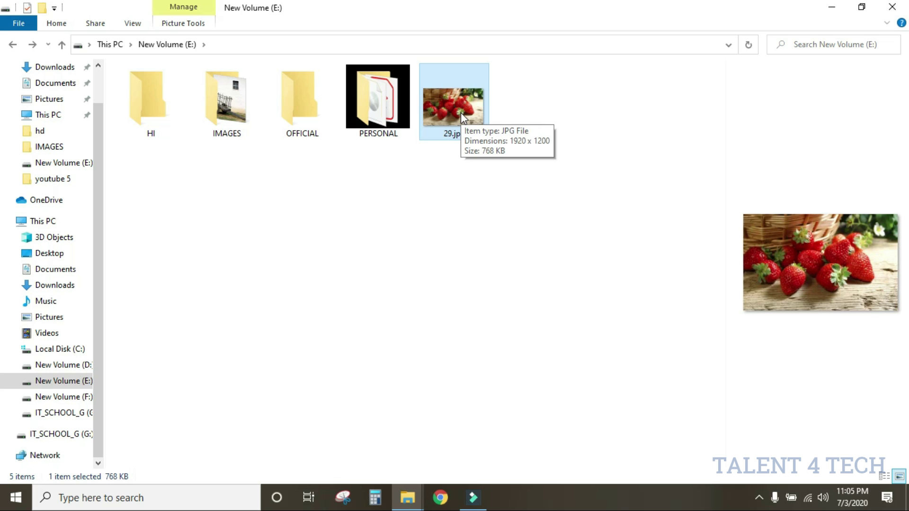
{"action": "right_click", "coordinate": [462, 112]}
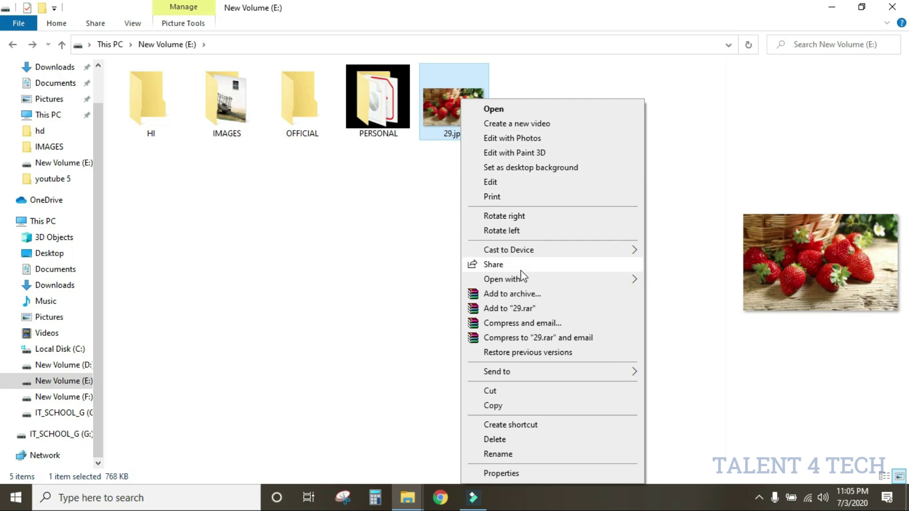
{"action": "mouse_move", "coordinate": [526, 375]}
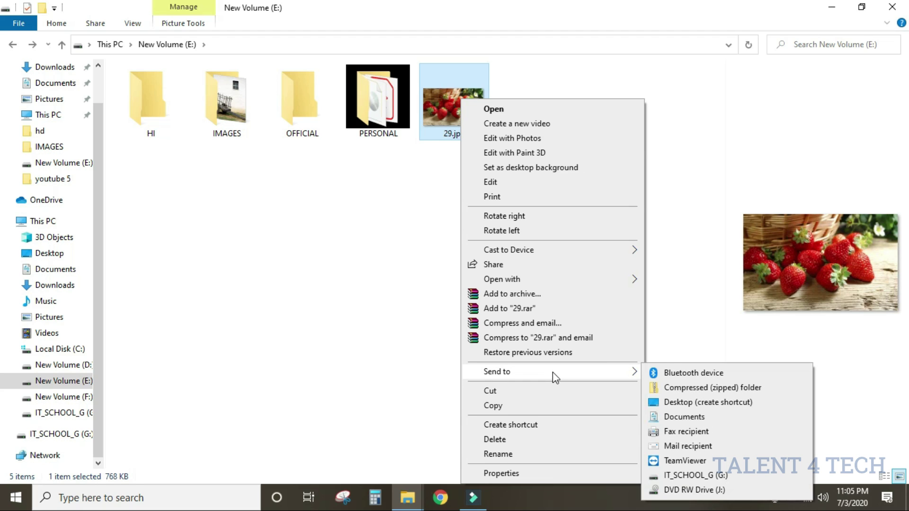
{"action": "left_click", "coordinate": [695, 476]}
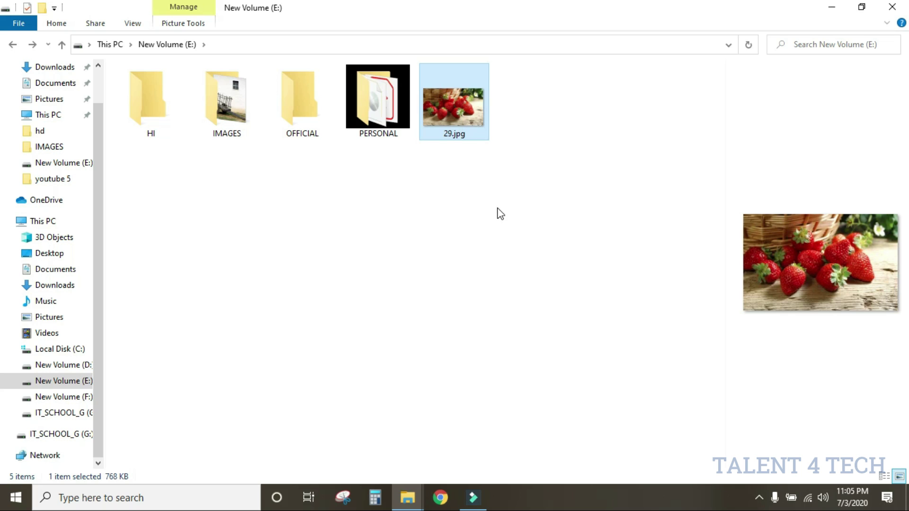
Check the IT_SCHOOL_G (G:) drive for the sent picture and return to This PC
{"action": "left_click", "coordinate": [59, 414]}
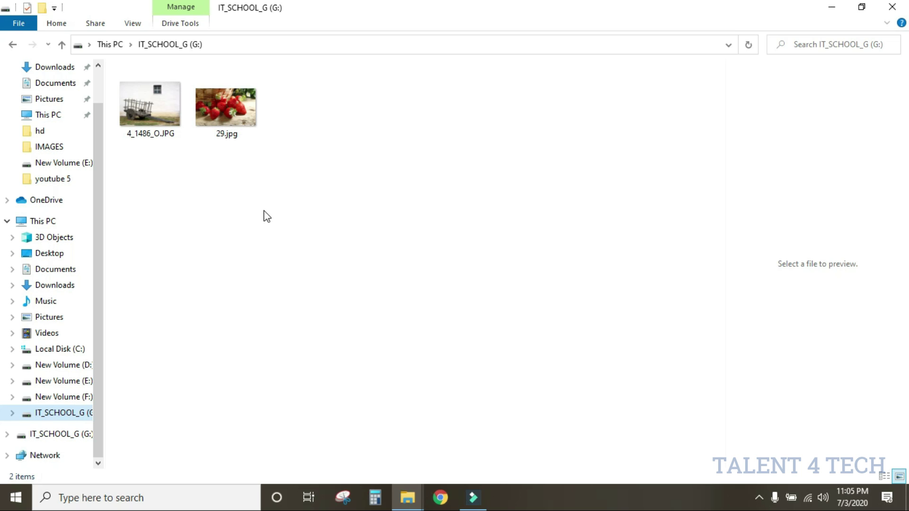
{"action": "left_click", "coordinate": [13, 44]}
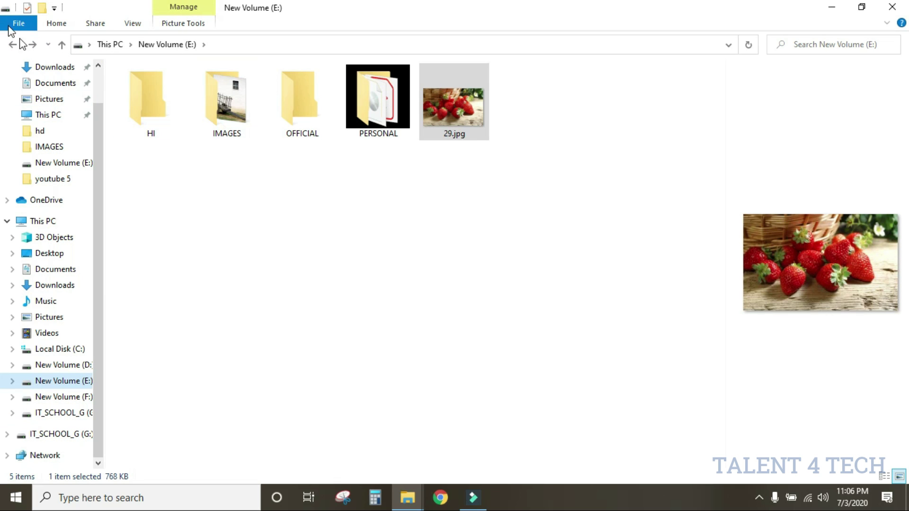
{"action": "left_click", "coordinate": [107, 46]}
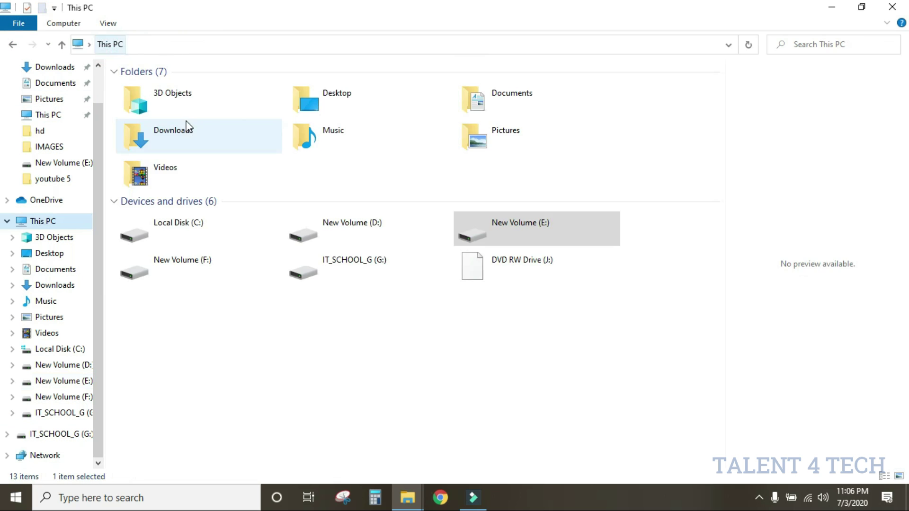
{"action": "left_click", "coordinate": [357, 340]}
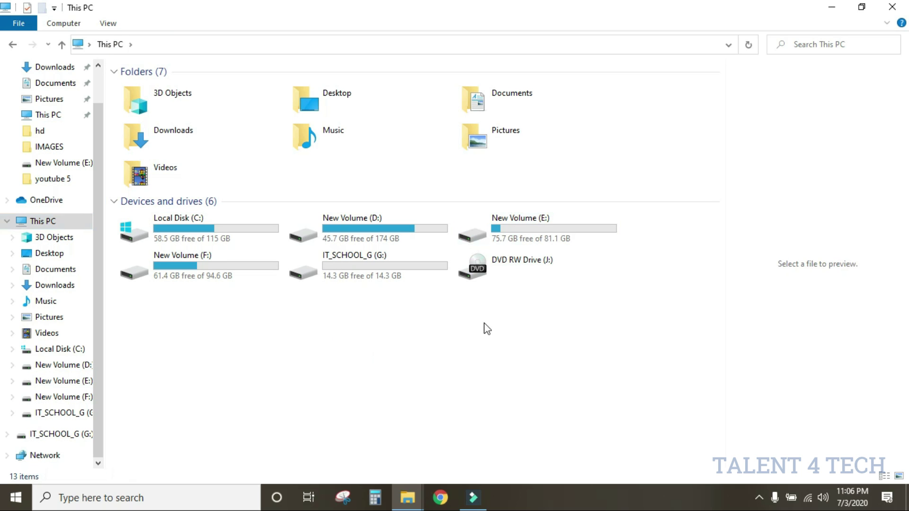
Quick-format the IT_SCHOOL_G (G:) drive with the default FAT32 file system and 8192-byte allocation units, and close the format dialog
{"action": "left_click", "coordinate": [376, 265]}
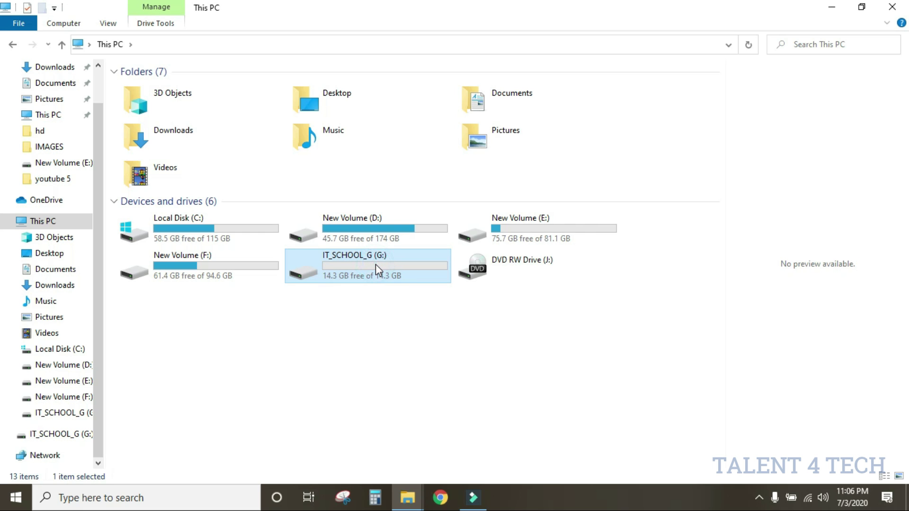
{"action": "right_click", "coordinate": [376, 265]}
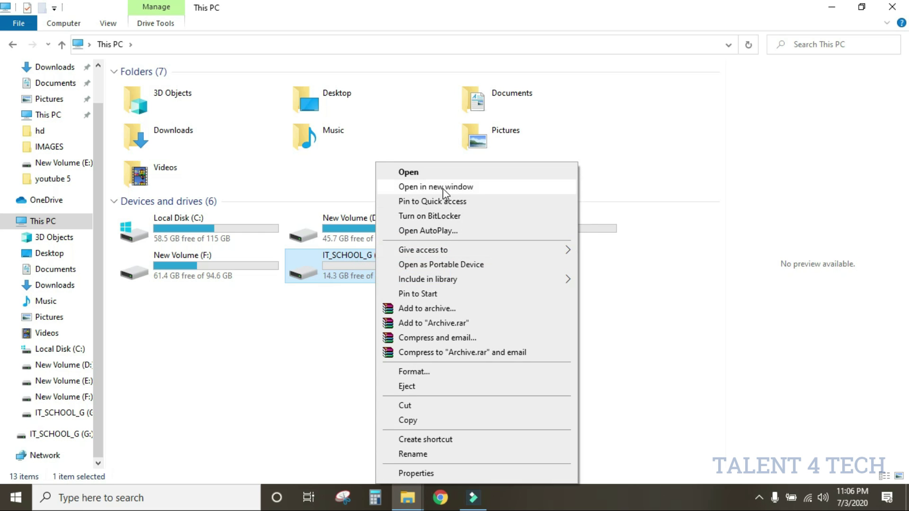
{"action": "left_click", "coordinate": [415, 373]}
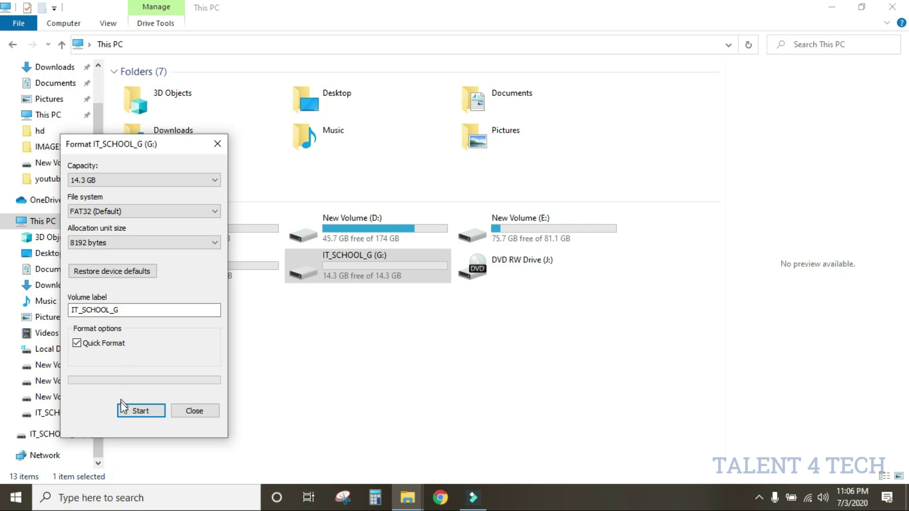
{"action": "left_click", "coordinate": [135, 410]}
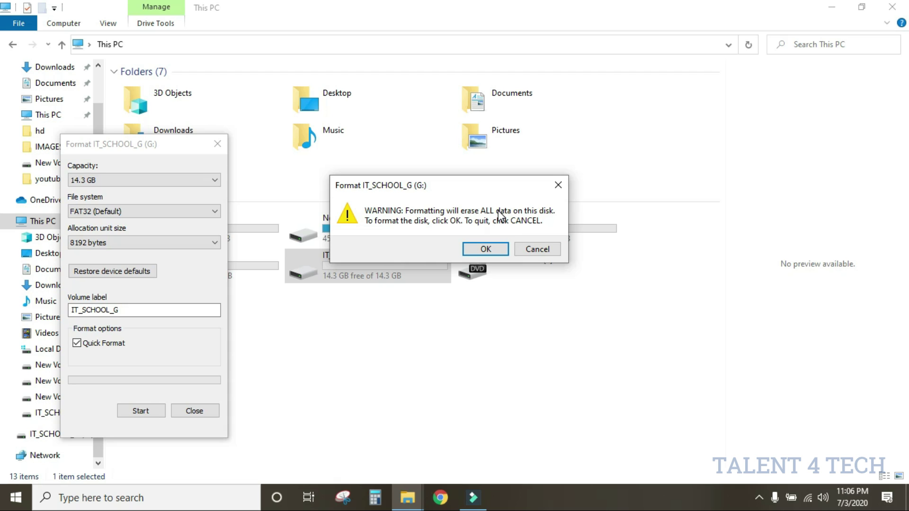
{"action": "left_click", "coordinate": [486, 250]}
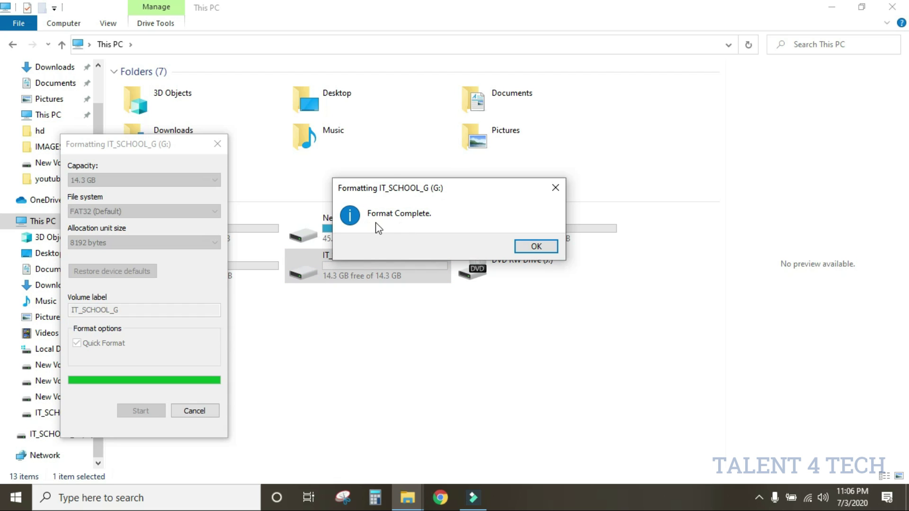
{"action": "left_click", "coordinate": [537, 247]}
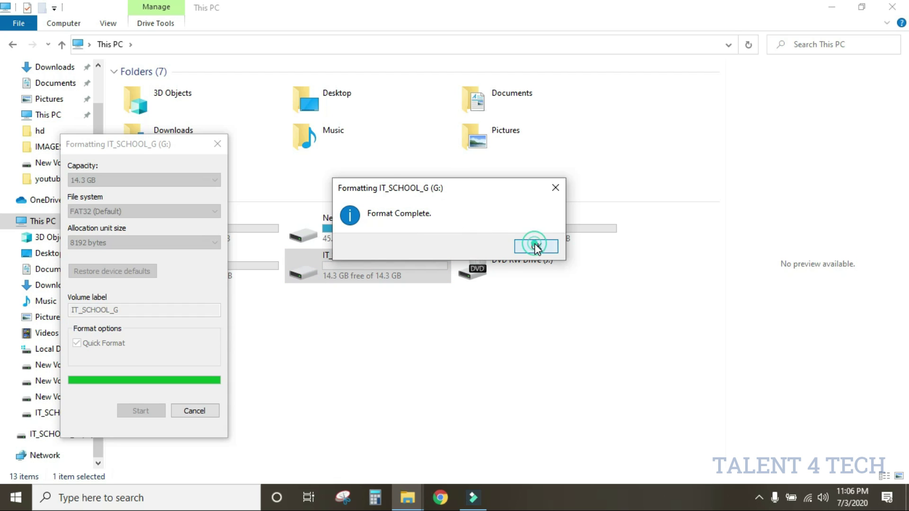
{"action": "left_click", "coordinate": [195, 411]}
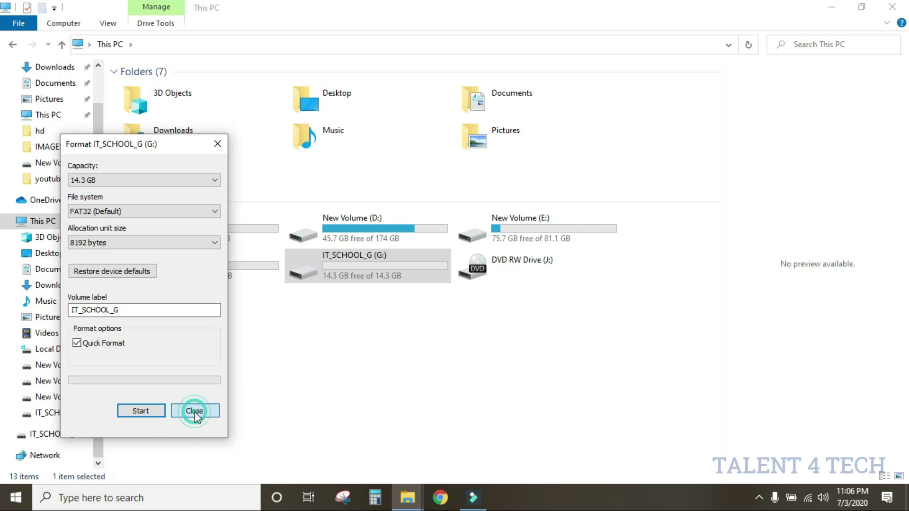
Check the contents of the formatted IT_SCHOOL_G (G:) drive and return to This PC
{"action": "double_click", "coordinate": [379, 264]}
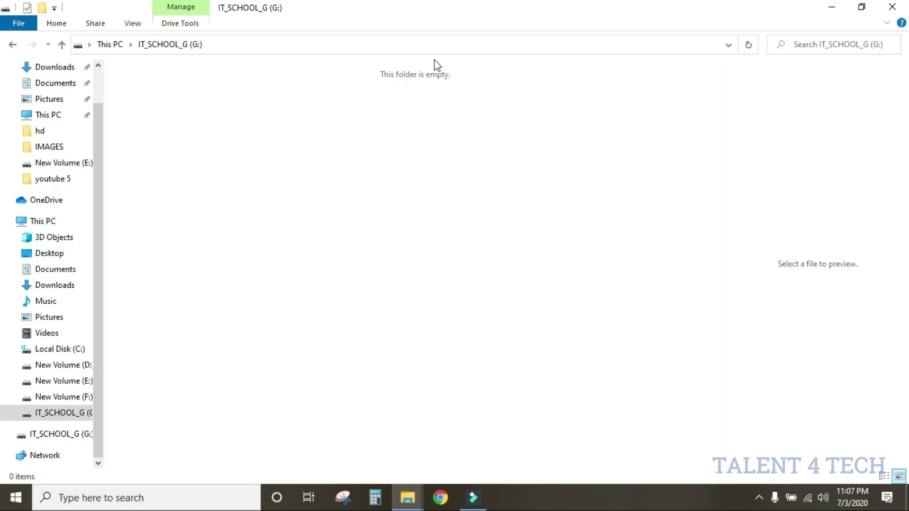
{"action": "left_click", "coordinate": [11, 46]}
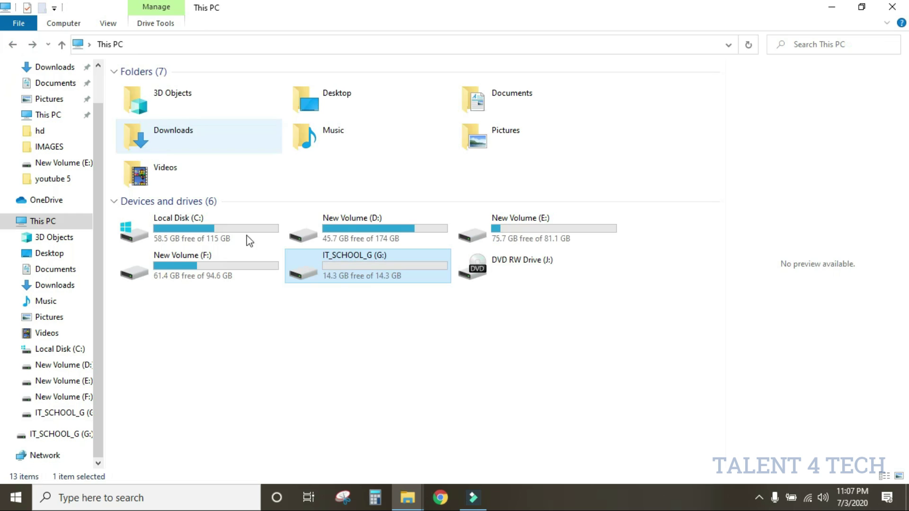
{"action": "left_click", "coordinate": [333, 339]}
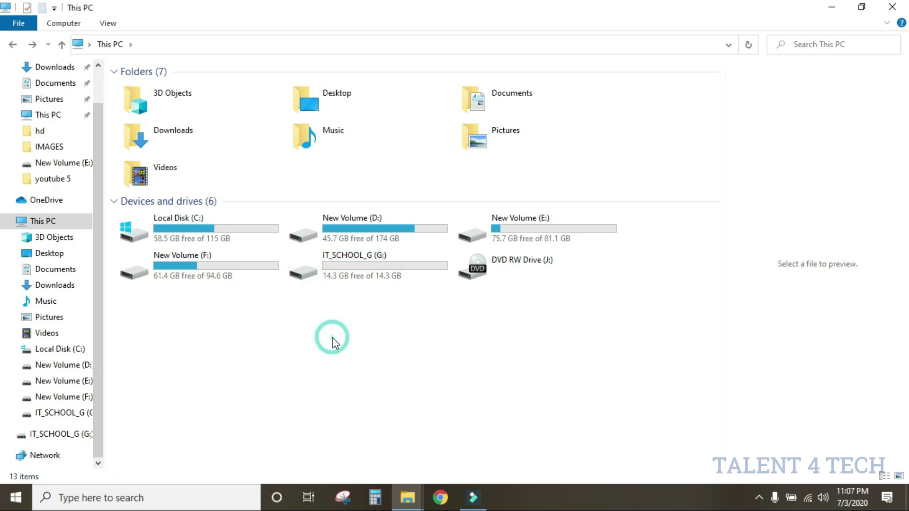
Eject the IT_SCHOOL_G (G:) removable drive from This PC
{"action": "left_click", "coordinate": [402, 271]}
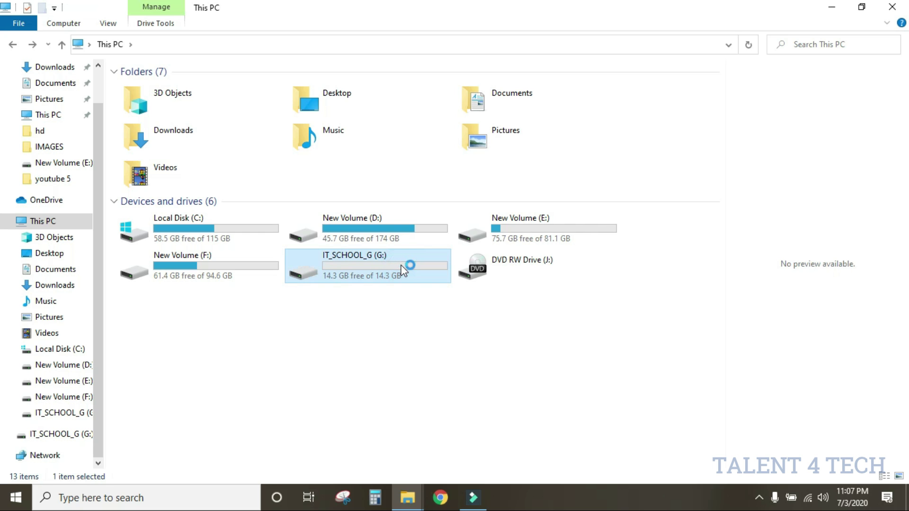
{"action": "right_click", "coordinate": [401, 271]}
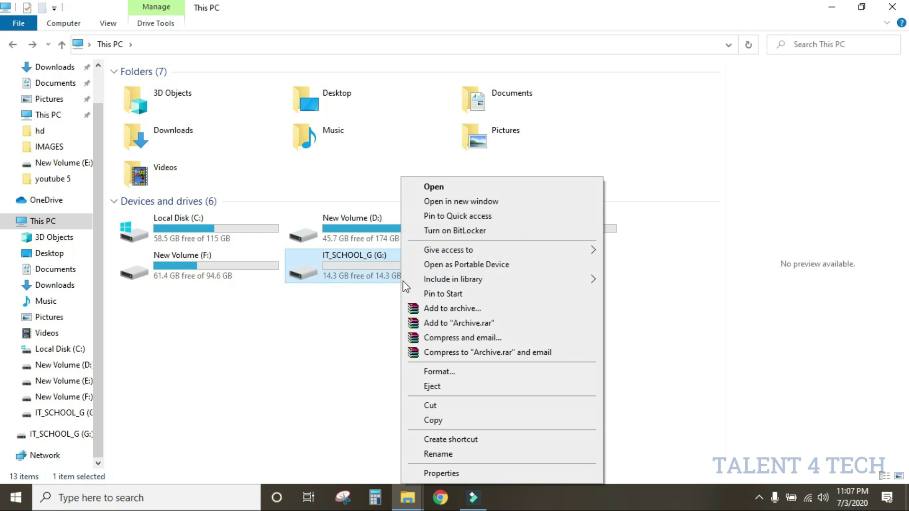
{"action": "left_click", "coordinate": [432, 387]}
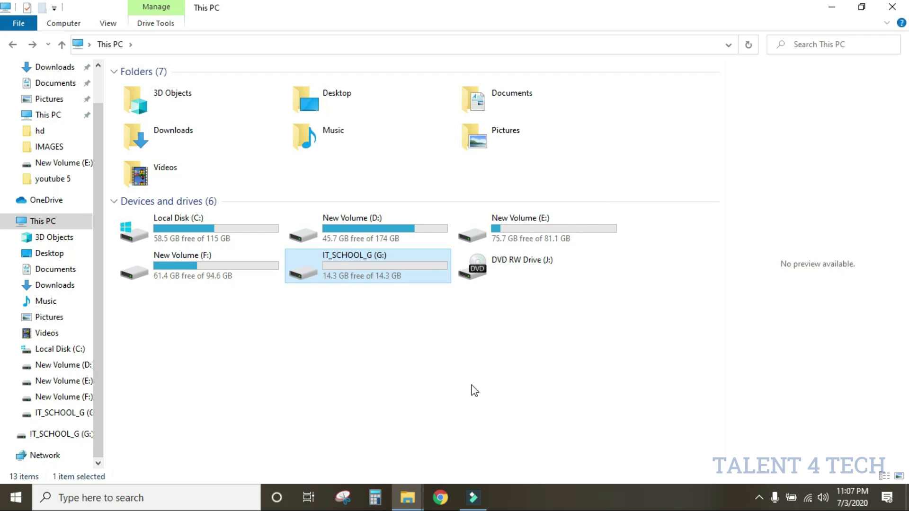